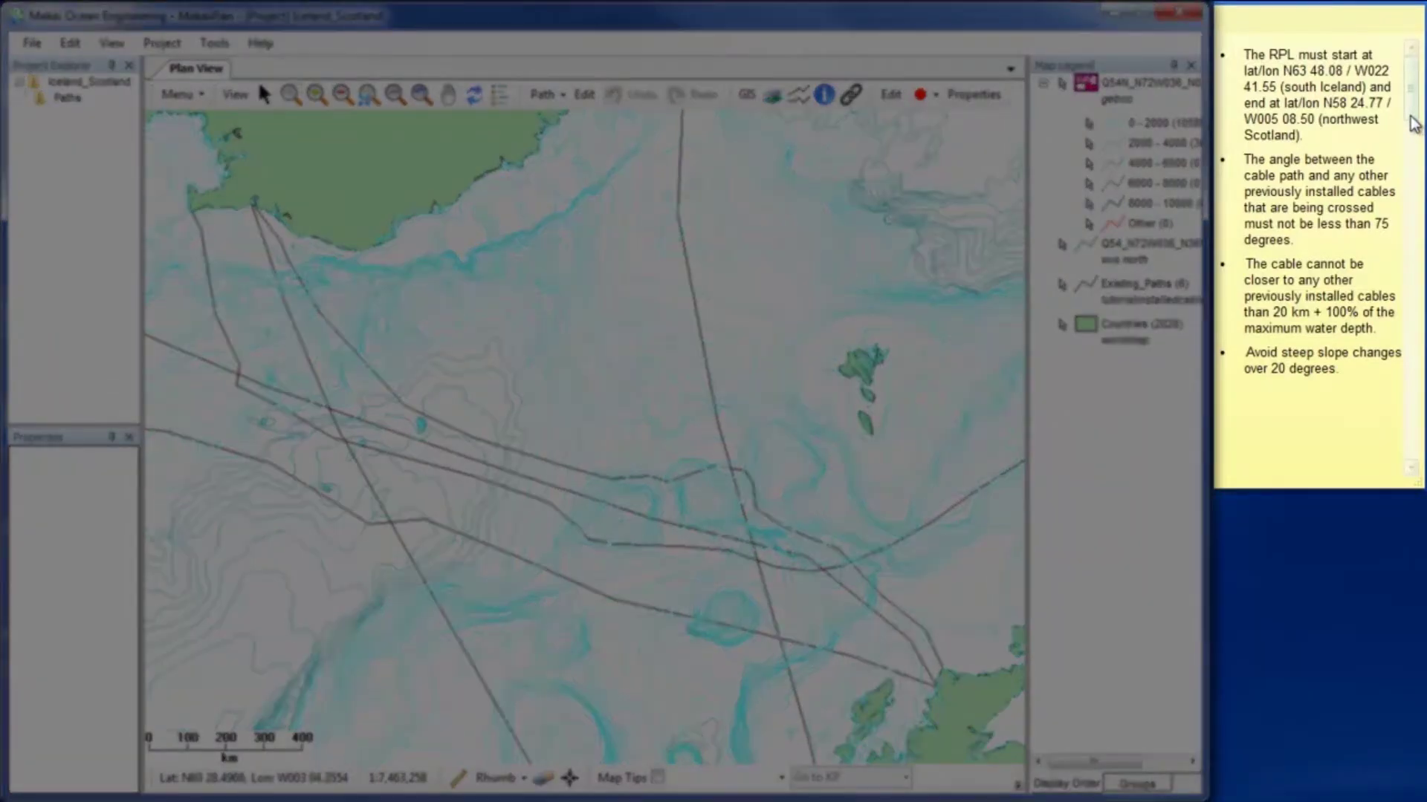
Add a brand-new path to the project and save it as Iceland_Scotland
left_click_drag(1414, 124, 1409, 271)
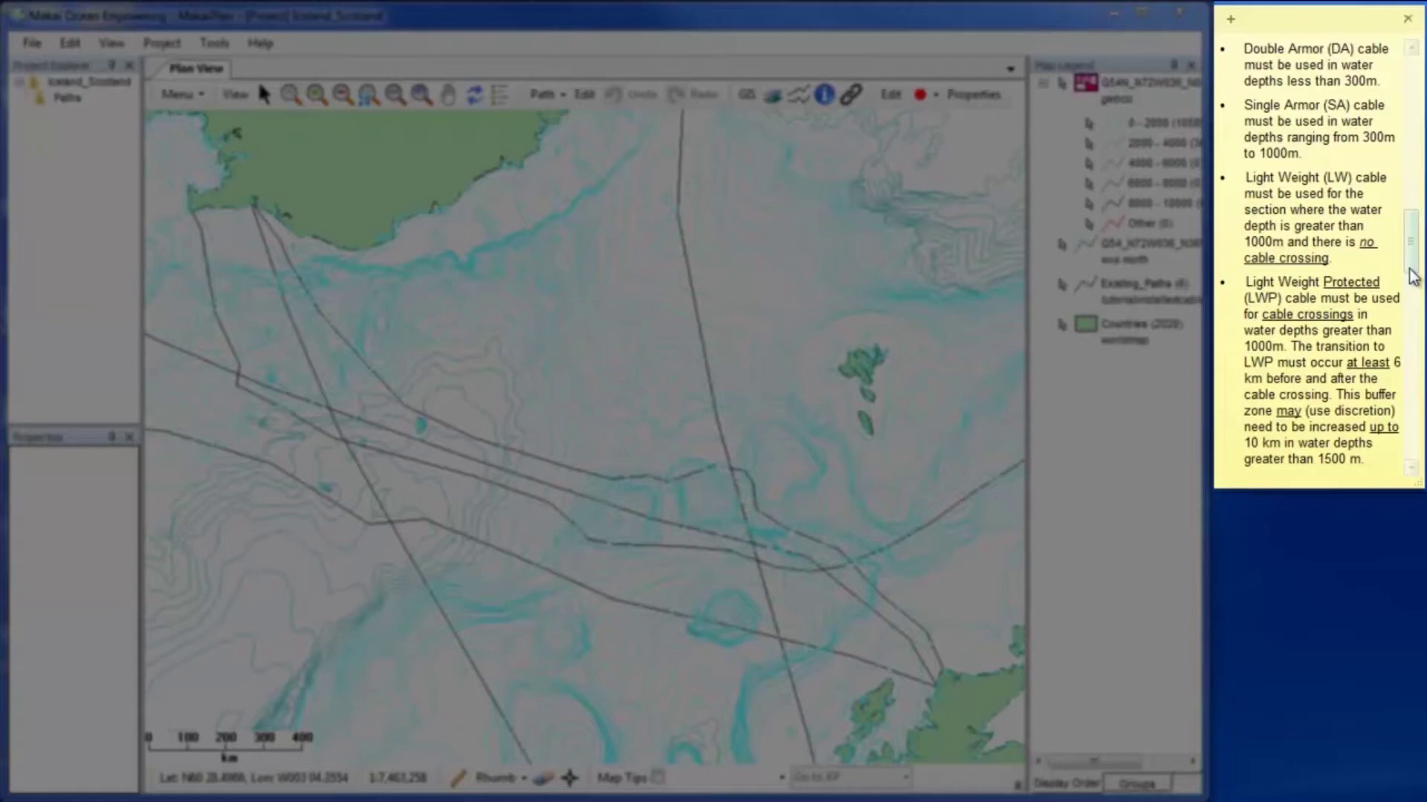
left_click_drag(1412, 277, 1404, 374)
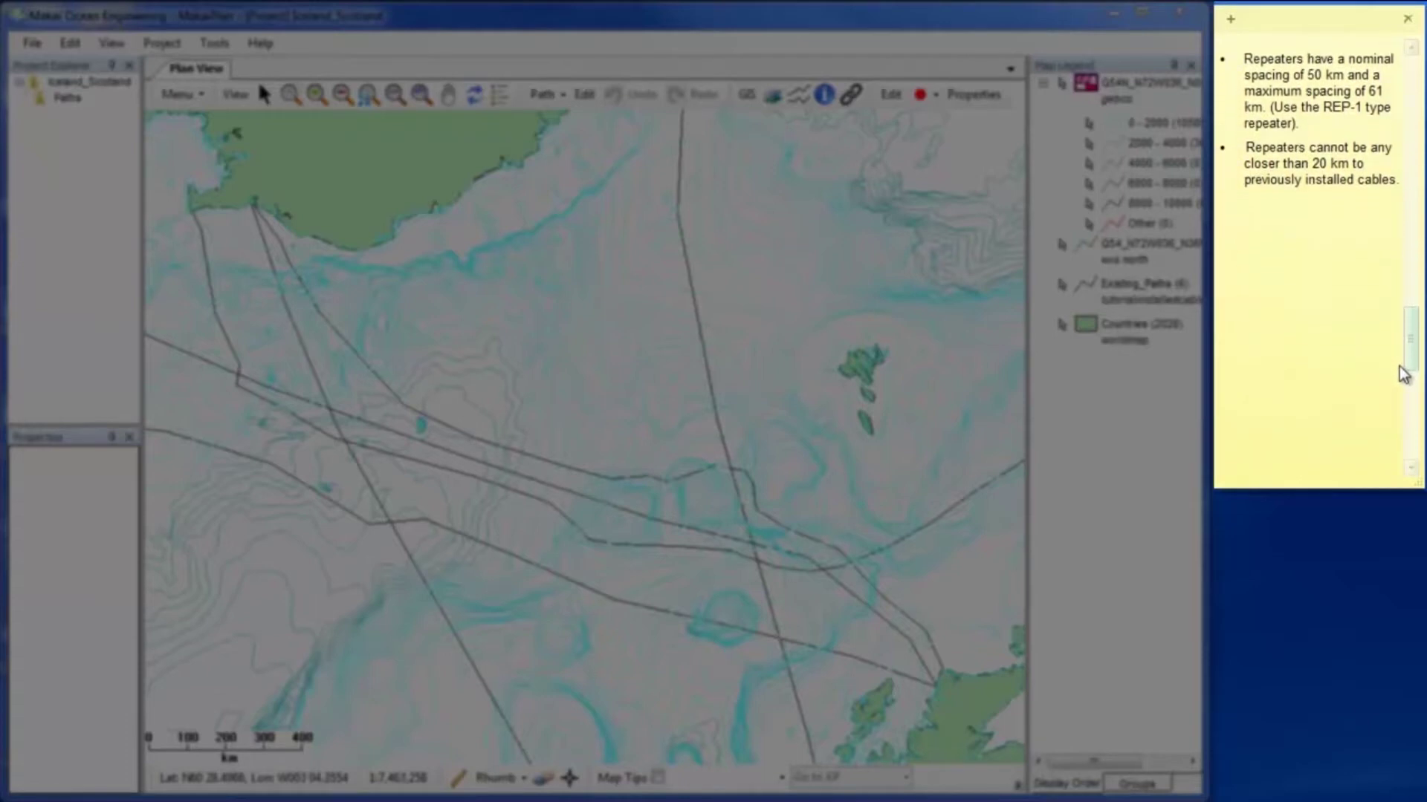
left_click_drag(1404, 373, 1413, 461)
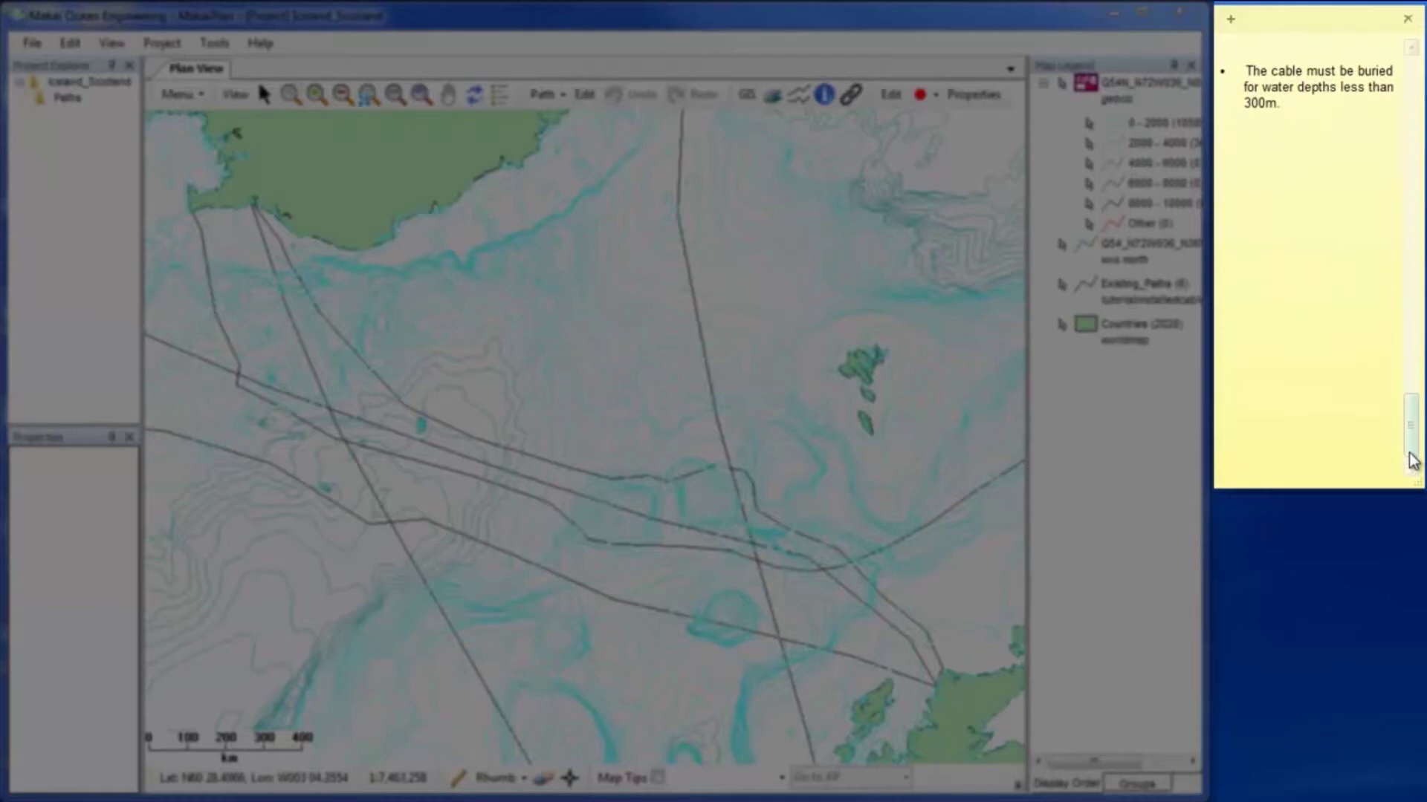
left_click_drag(1412, 461, 1421, 104)
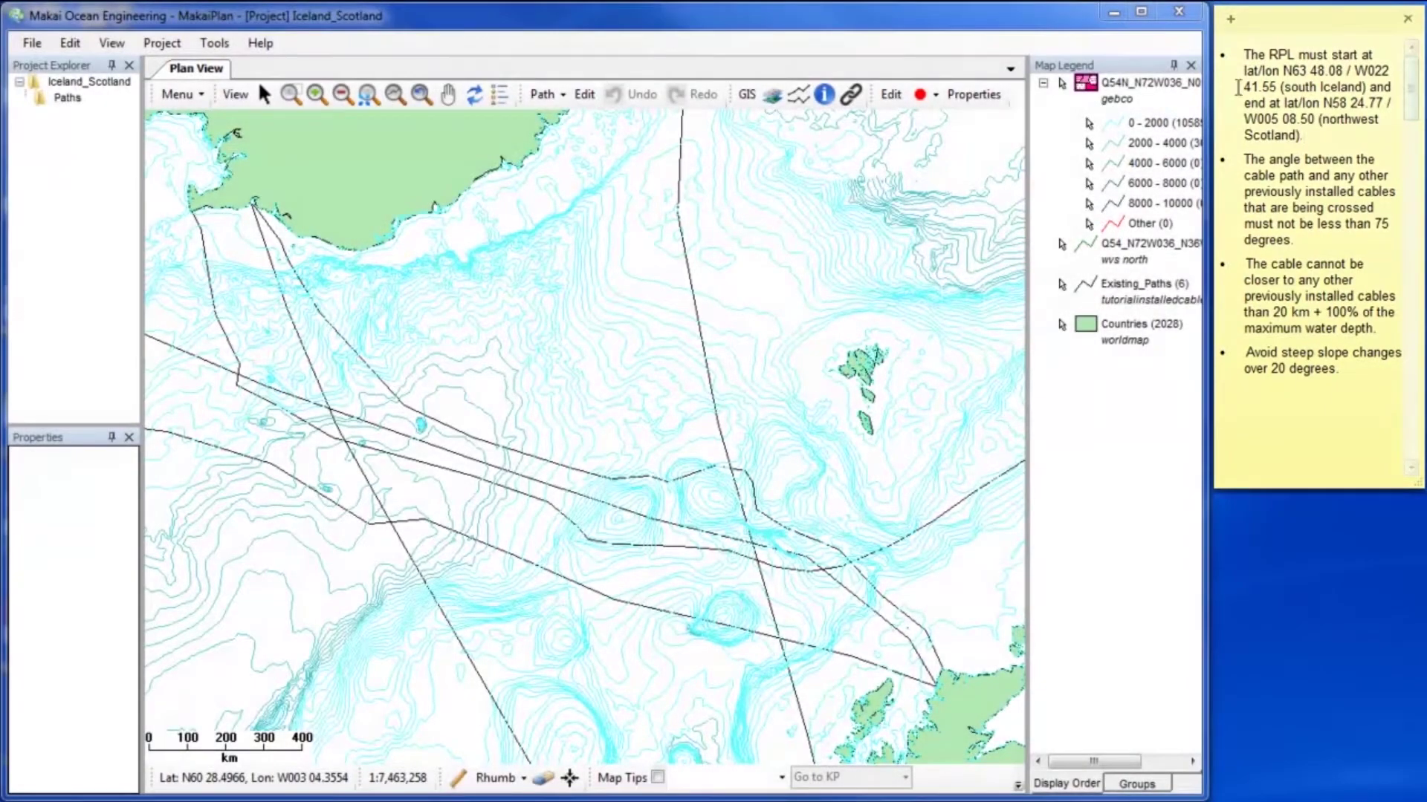
left_click(160, 44)
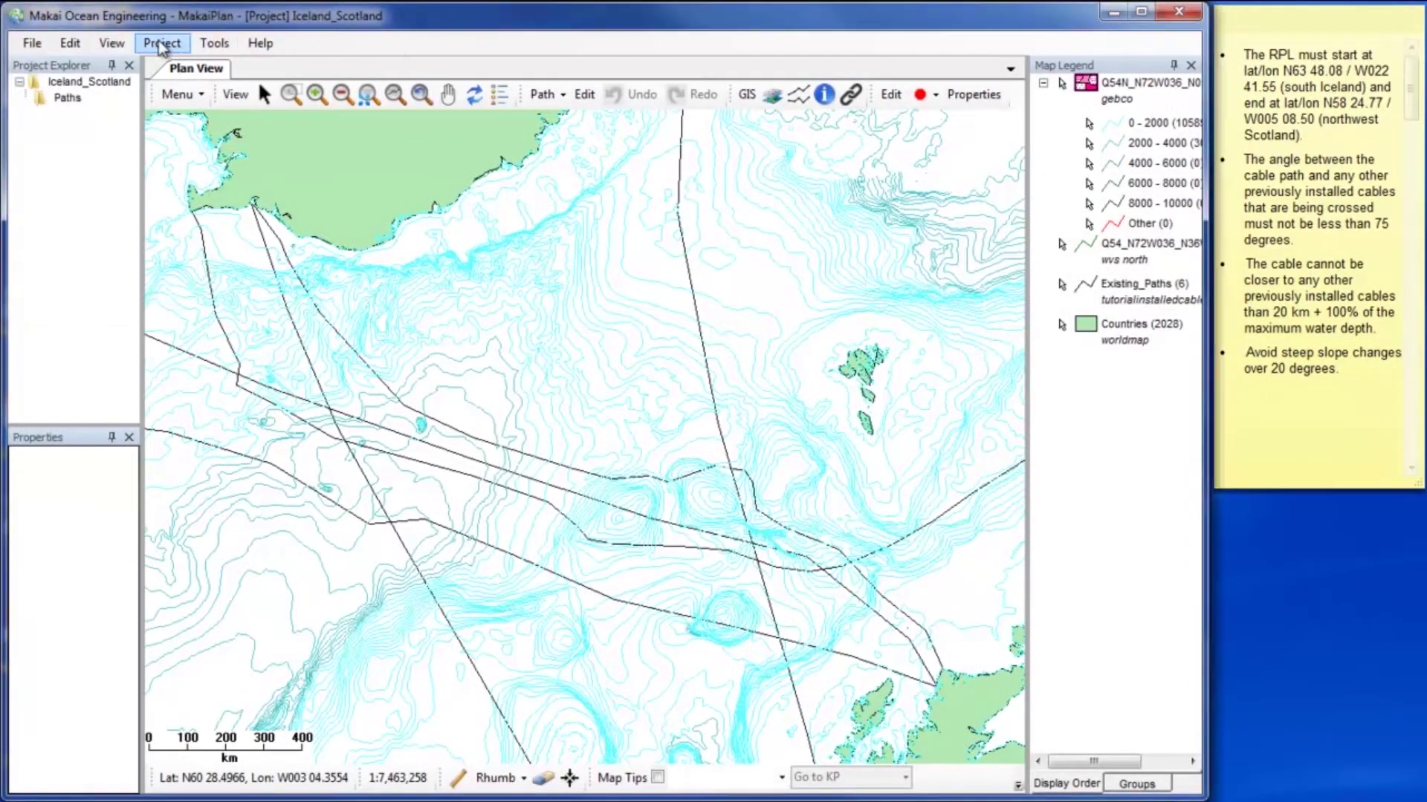
left_click(160, 44)
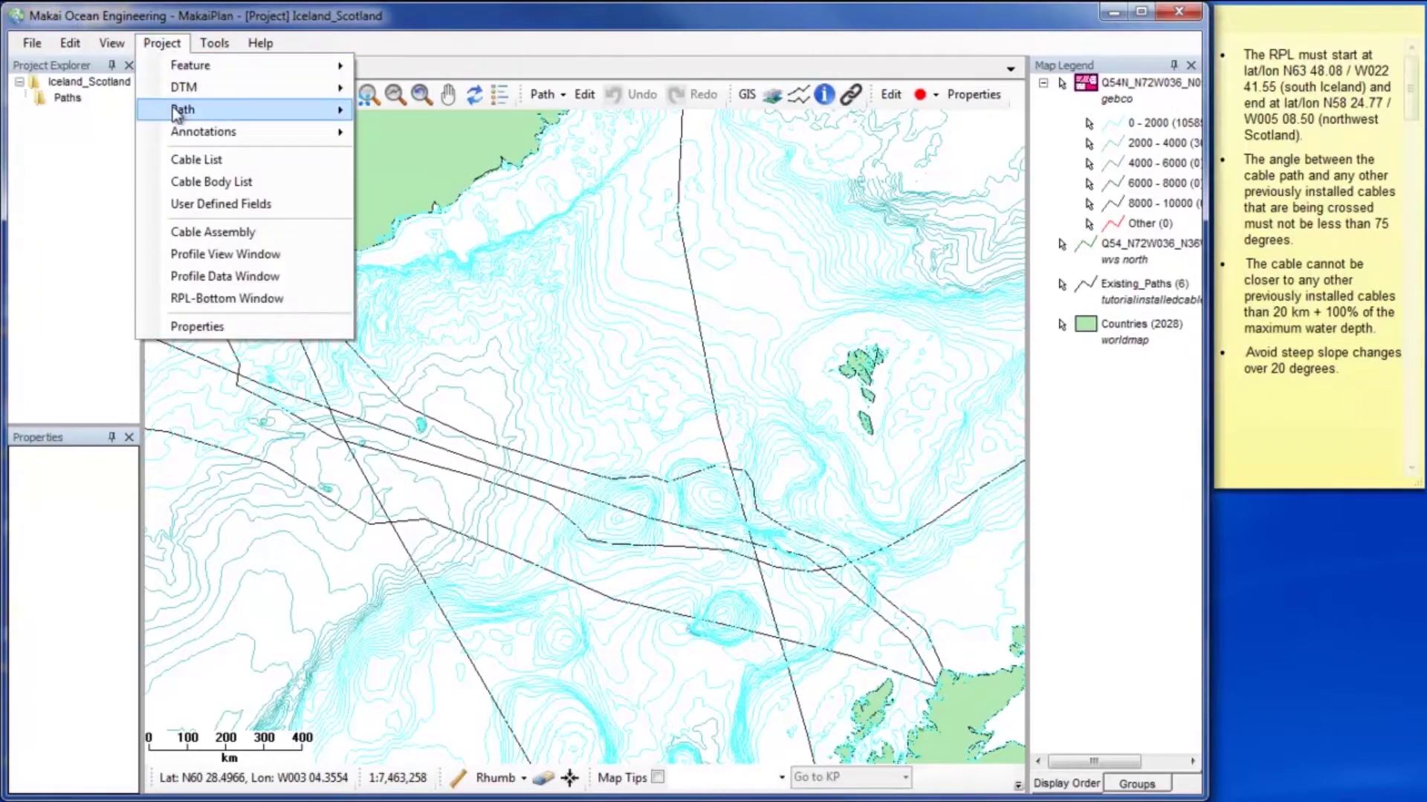
mouse_move(208, 109)
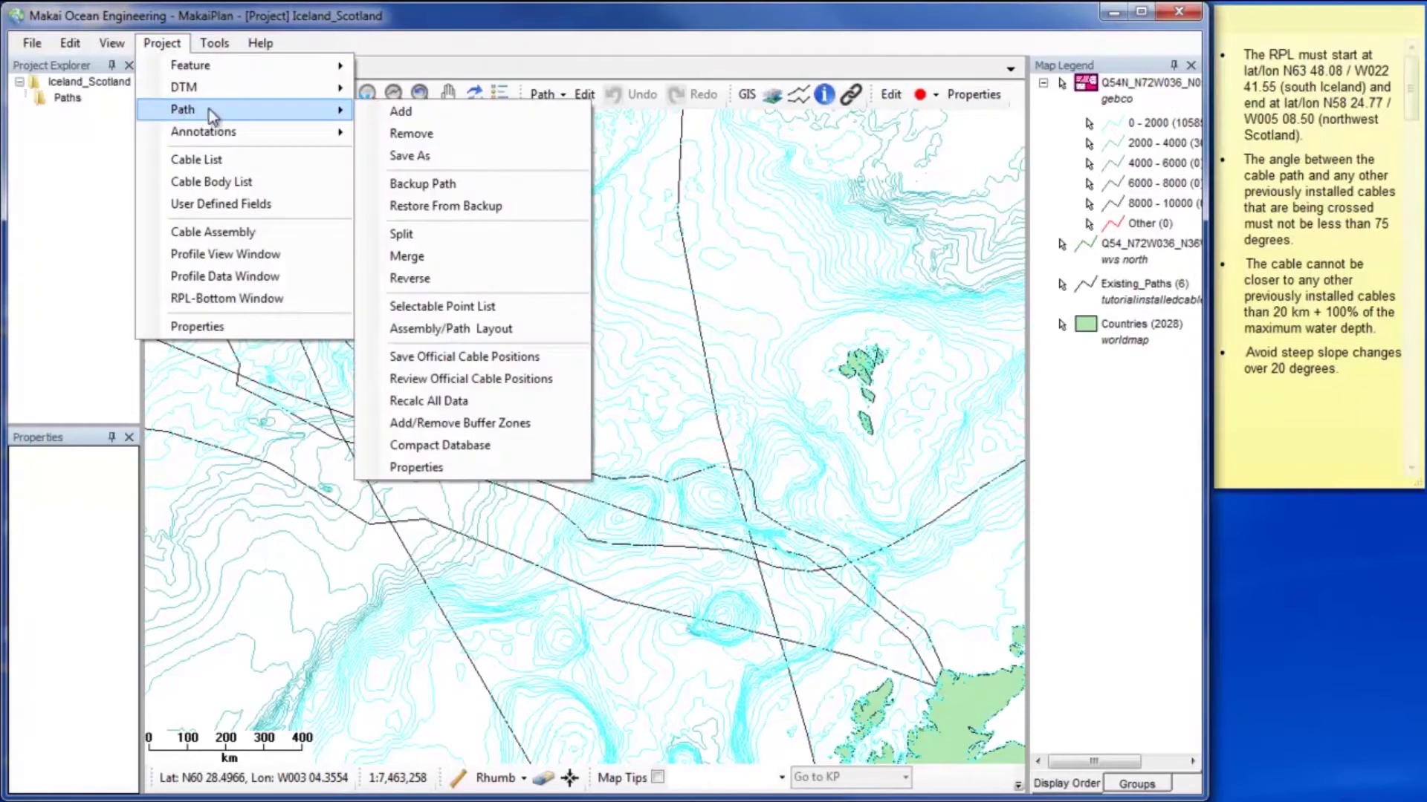
left_click(449, 112)
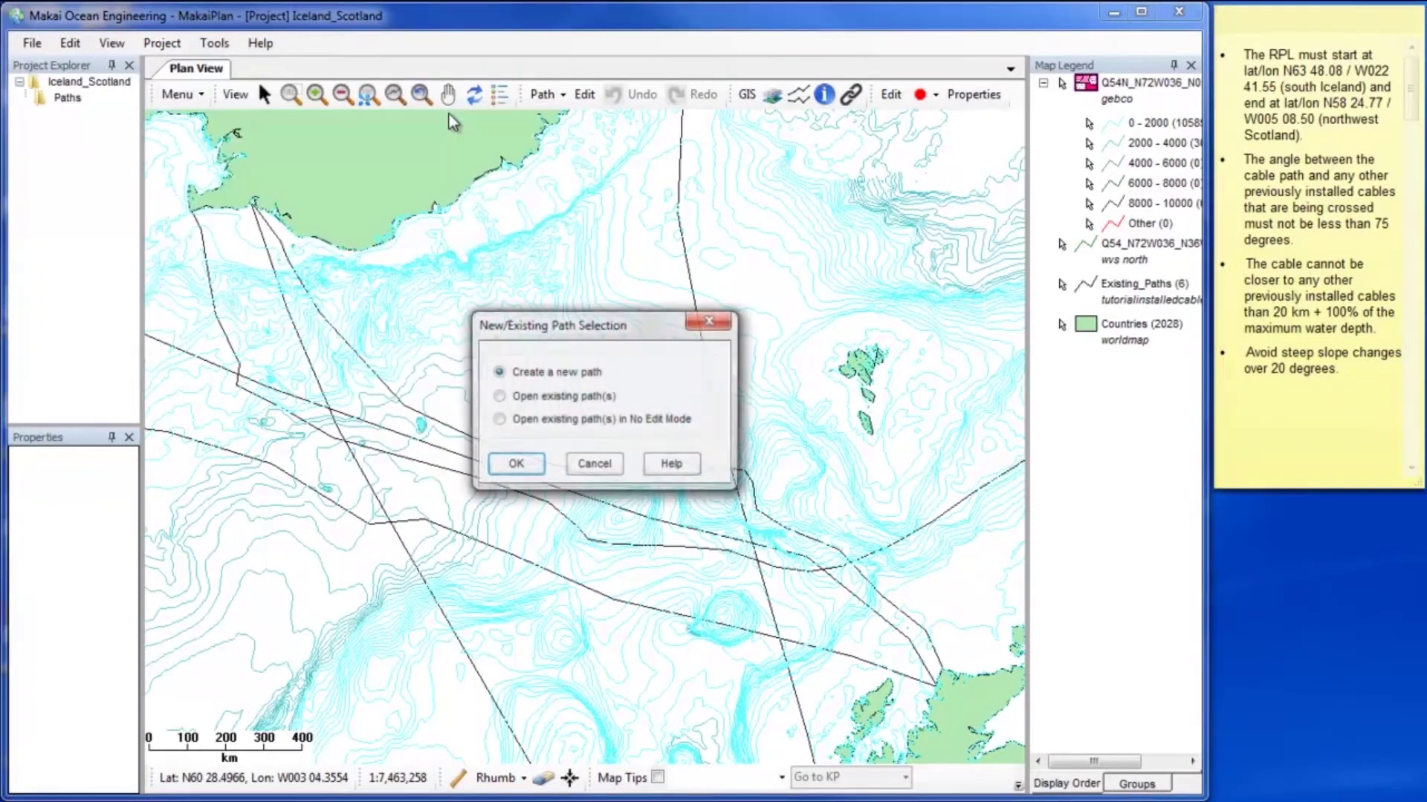
left_click(521, 466)
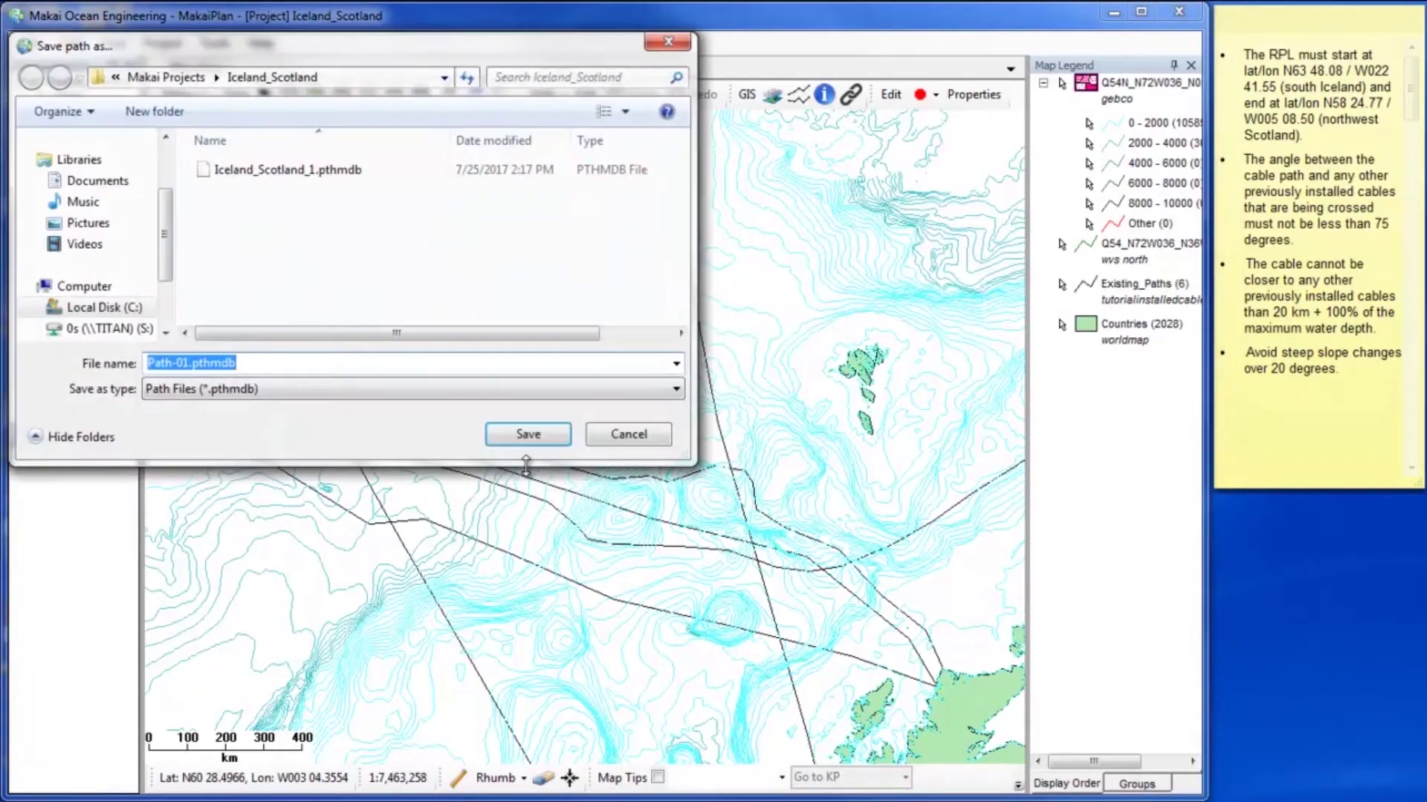
type("Iceland_Sco")
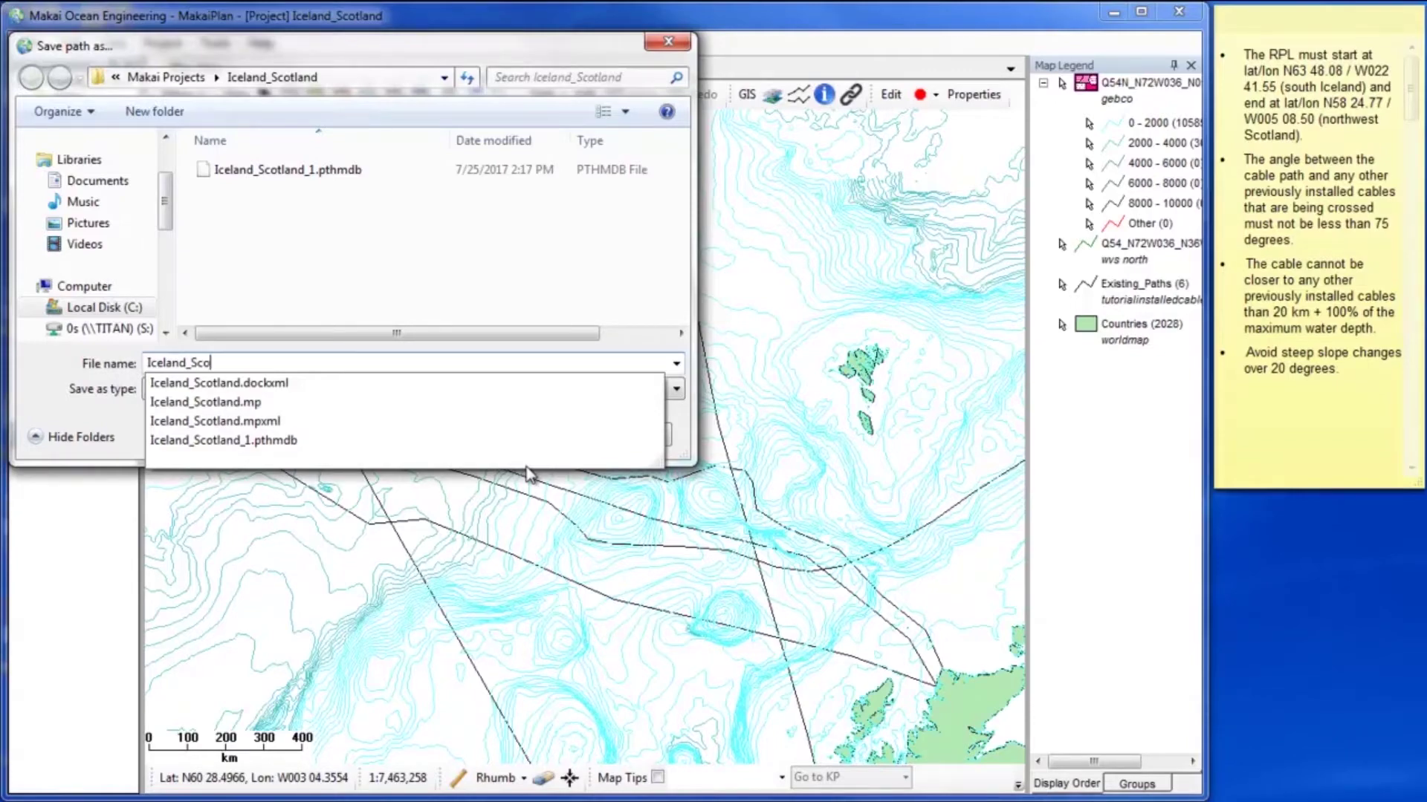
key("Return")
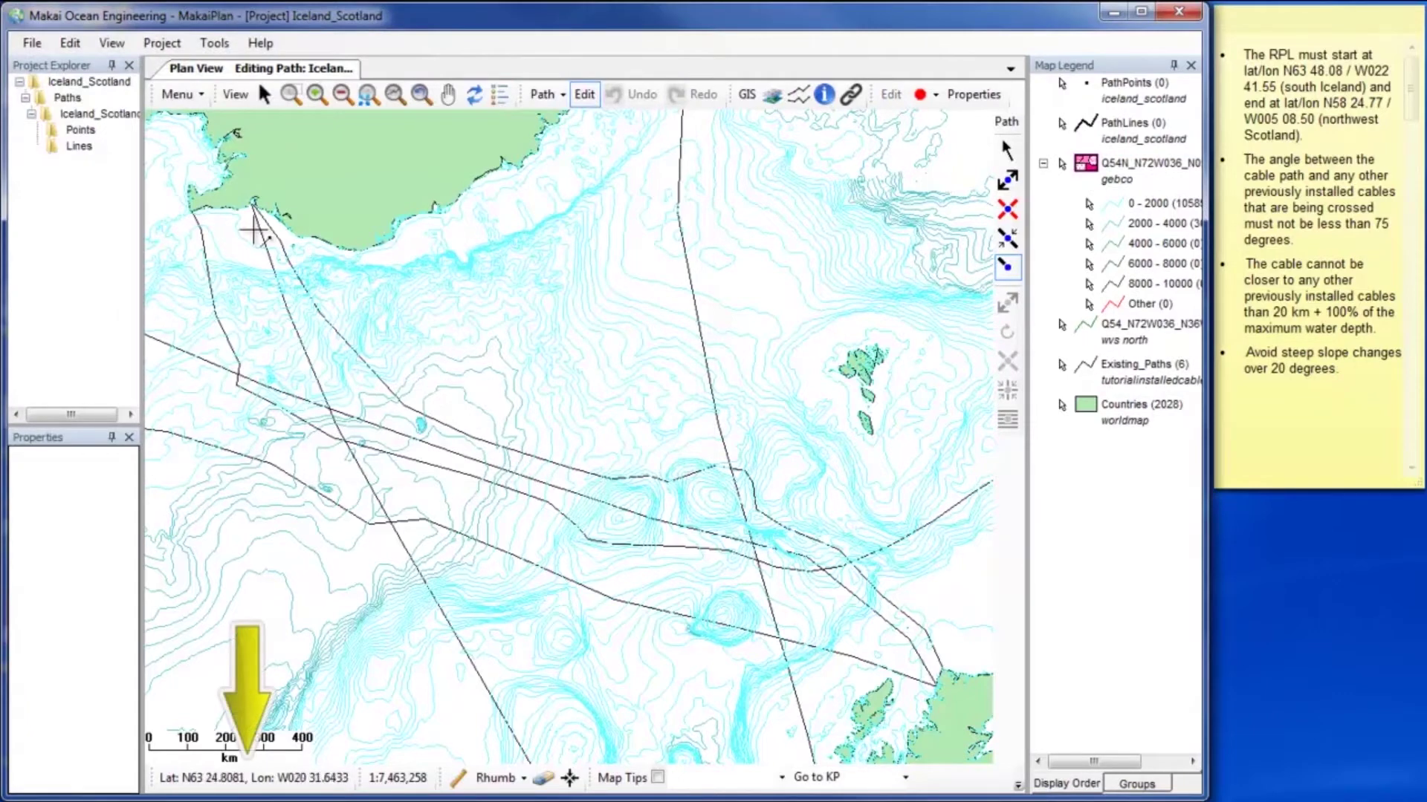
Place the route's start point off south Iceland with cable type DA and 2% slack
left_click(191, 212)
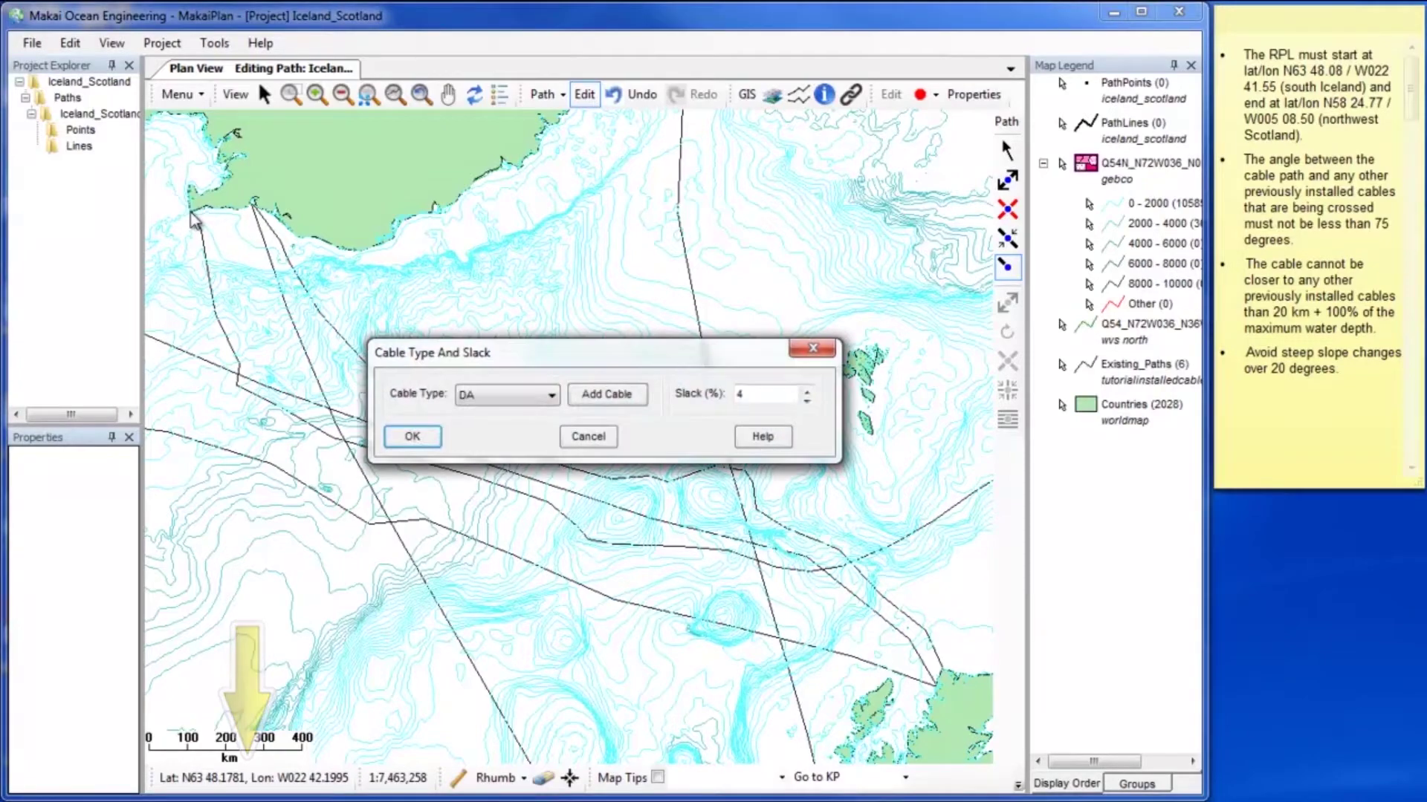
double_click(767, 396)
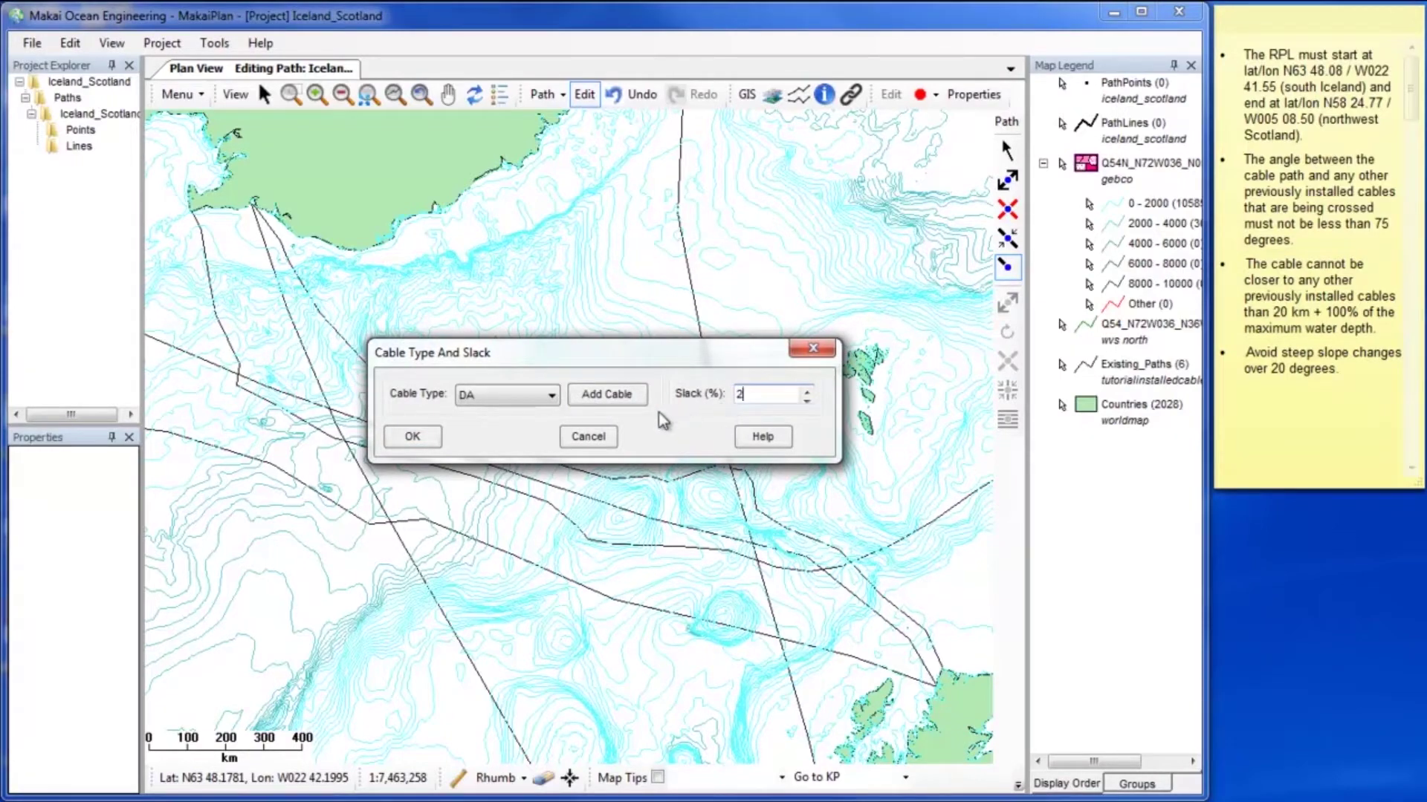
left_click(413, 436)
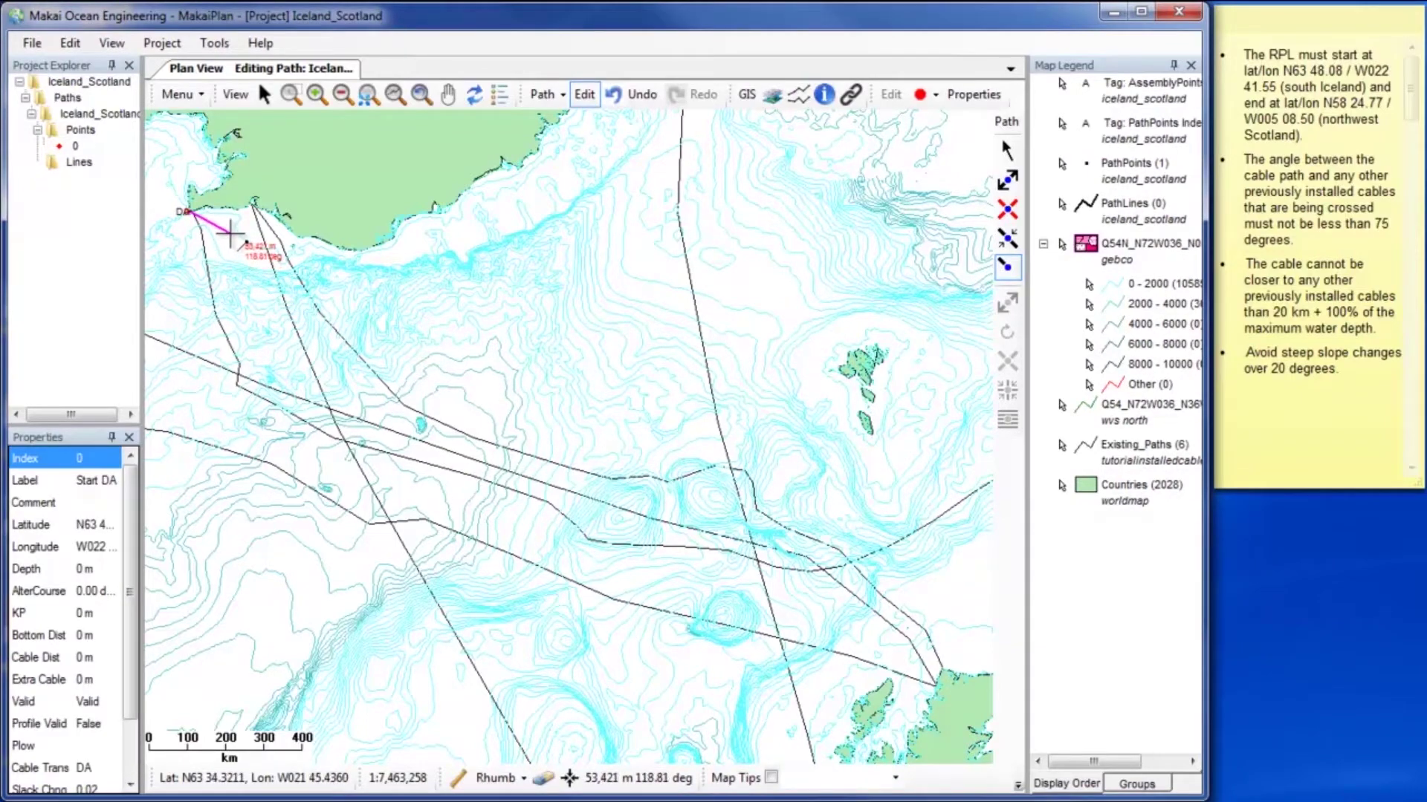
Add route points across the sea, ending at the northwest Scotland landing
left_click(230, 234)
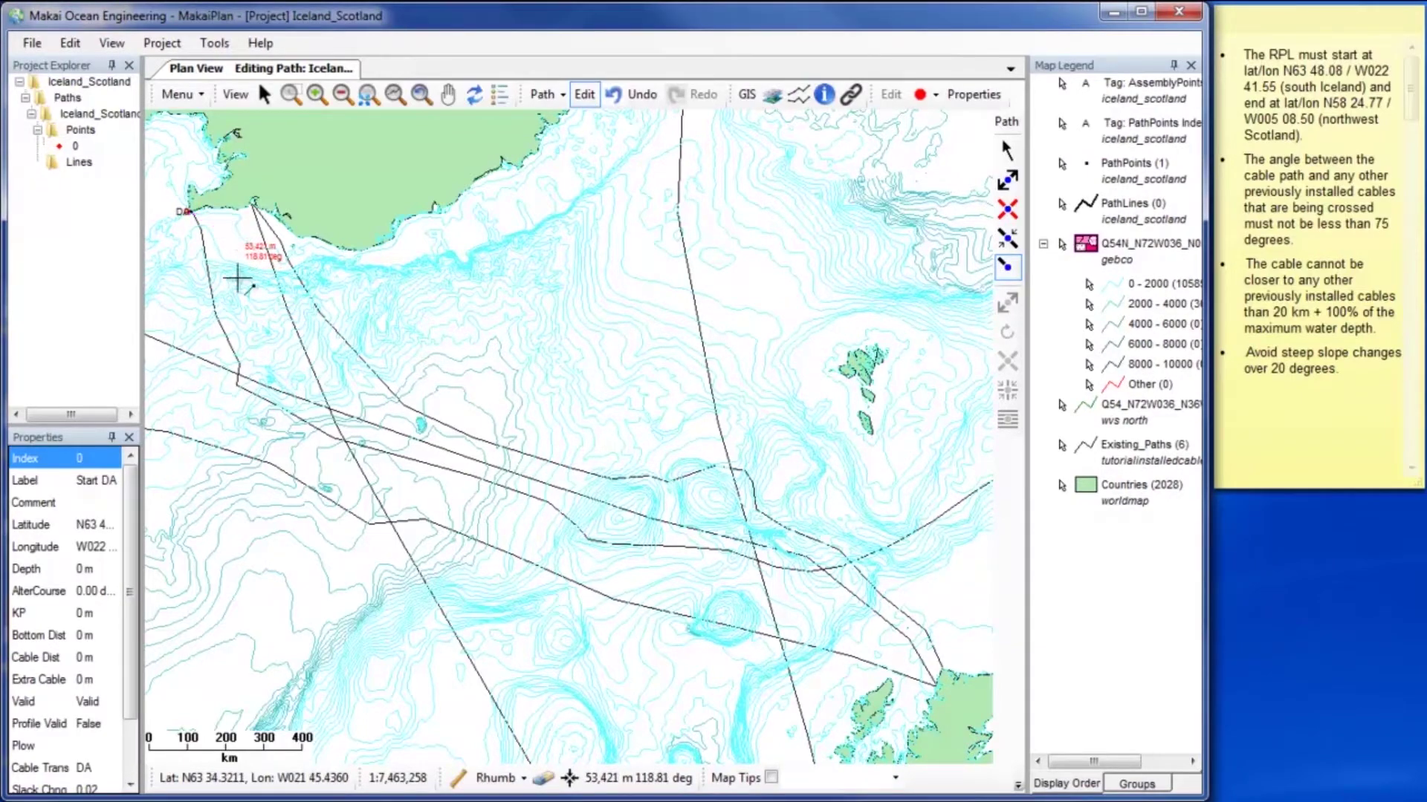
left_click(268, 362)
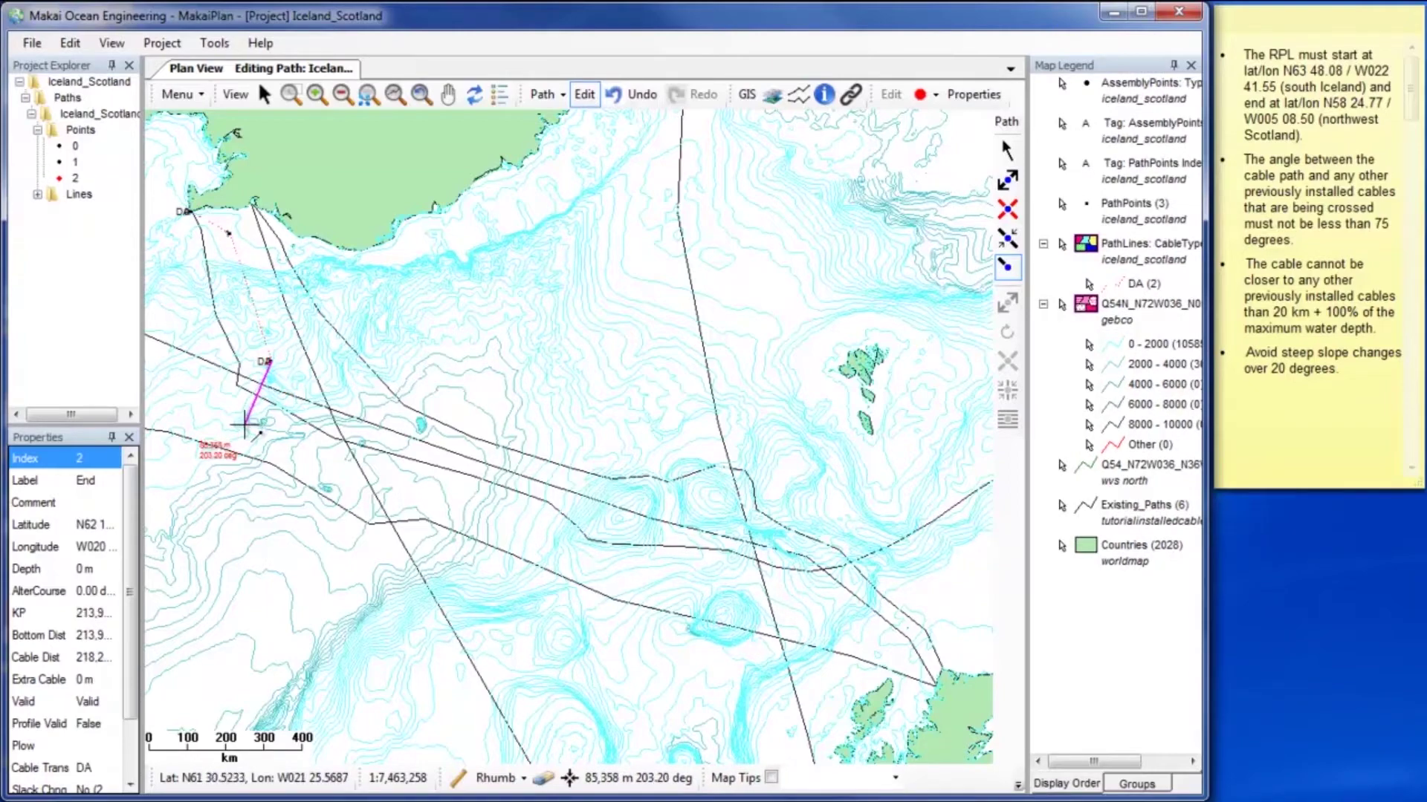
left_click(238, 425)
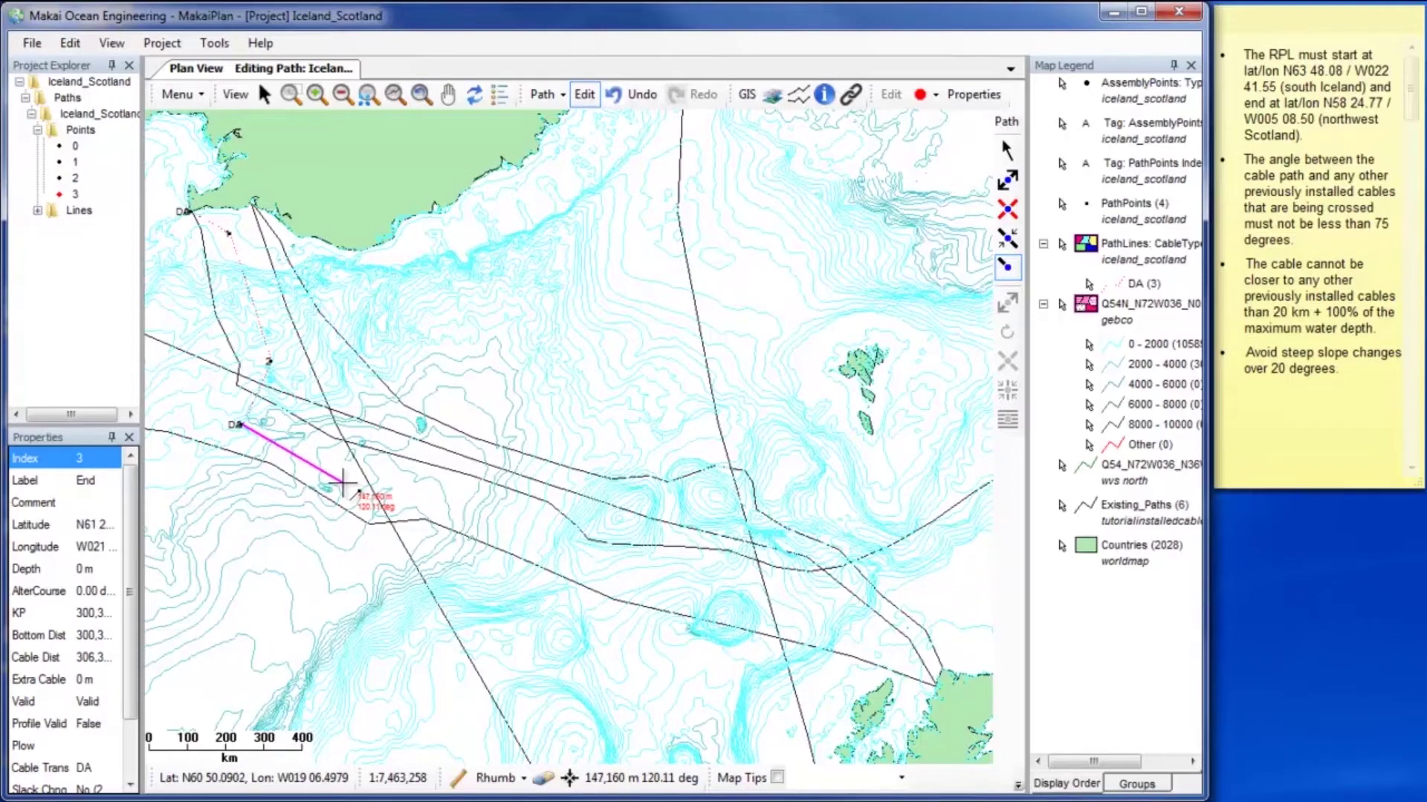
left_click(340, 482)
left_click(370, 470)
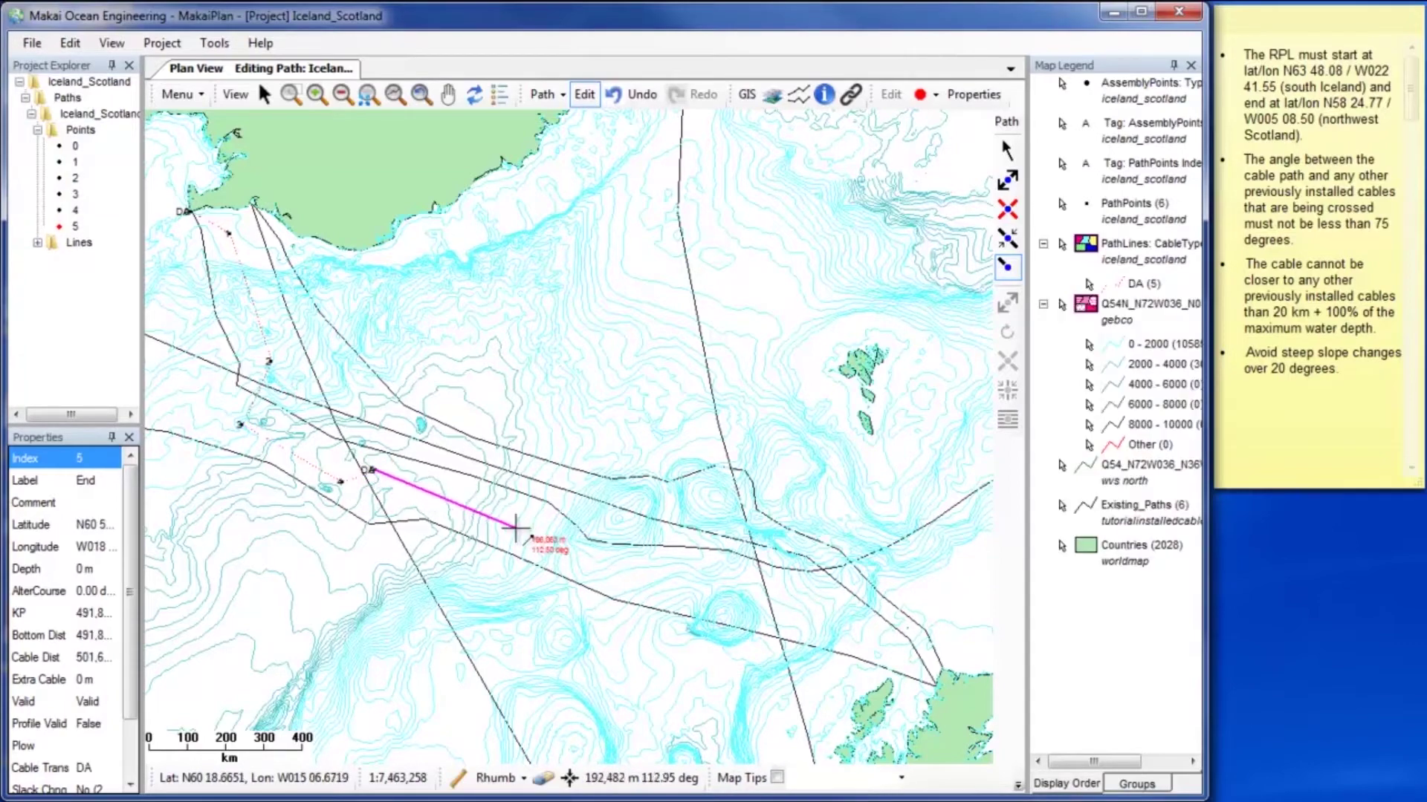
left_click(624, 580)
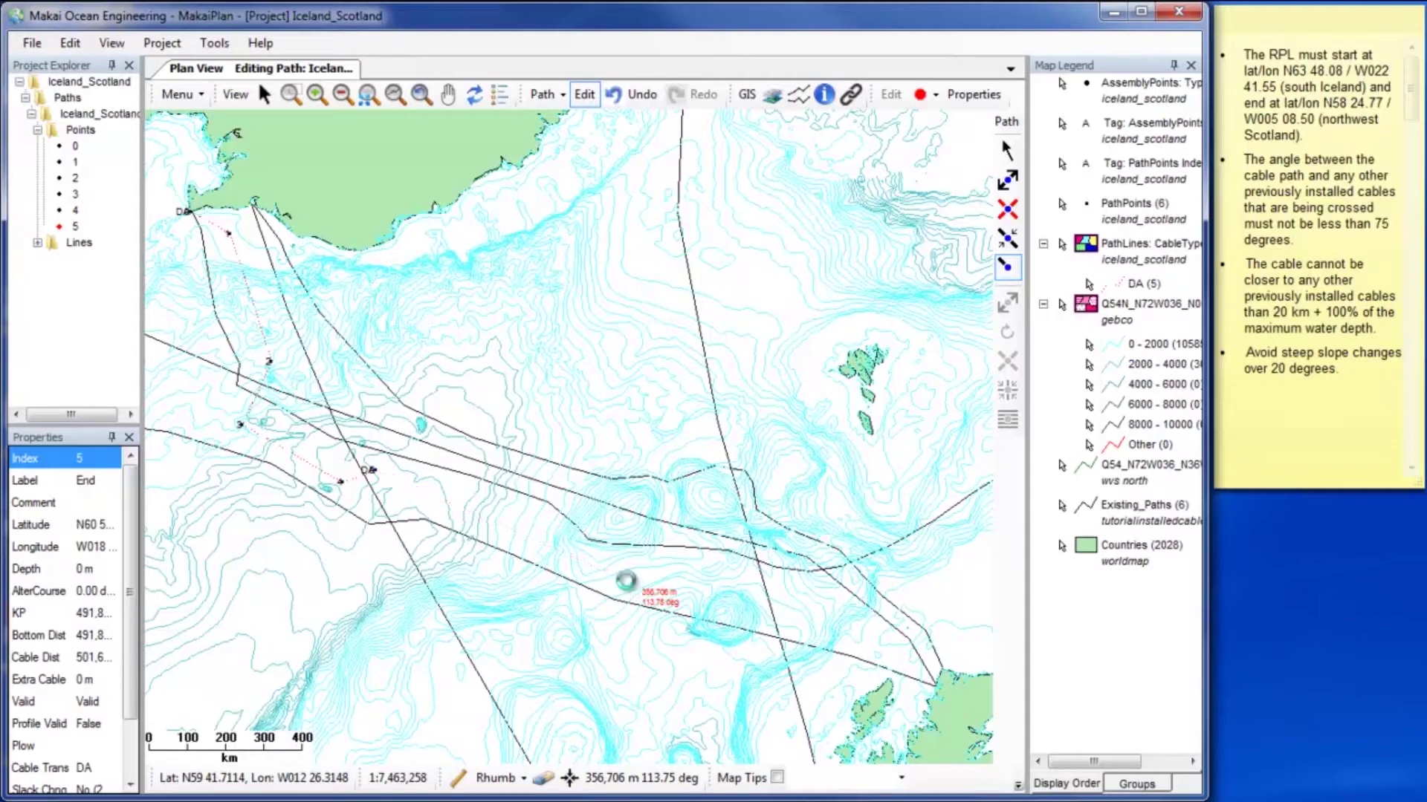
left_click(754, 589)
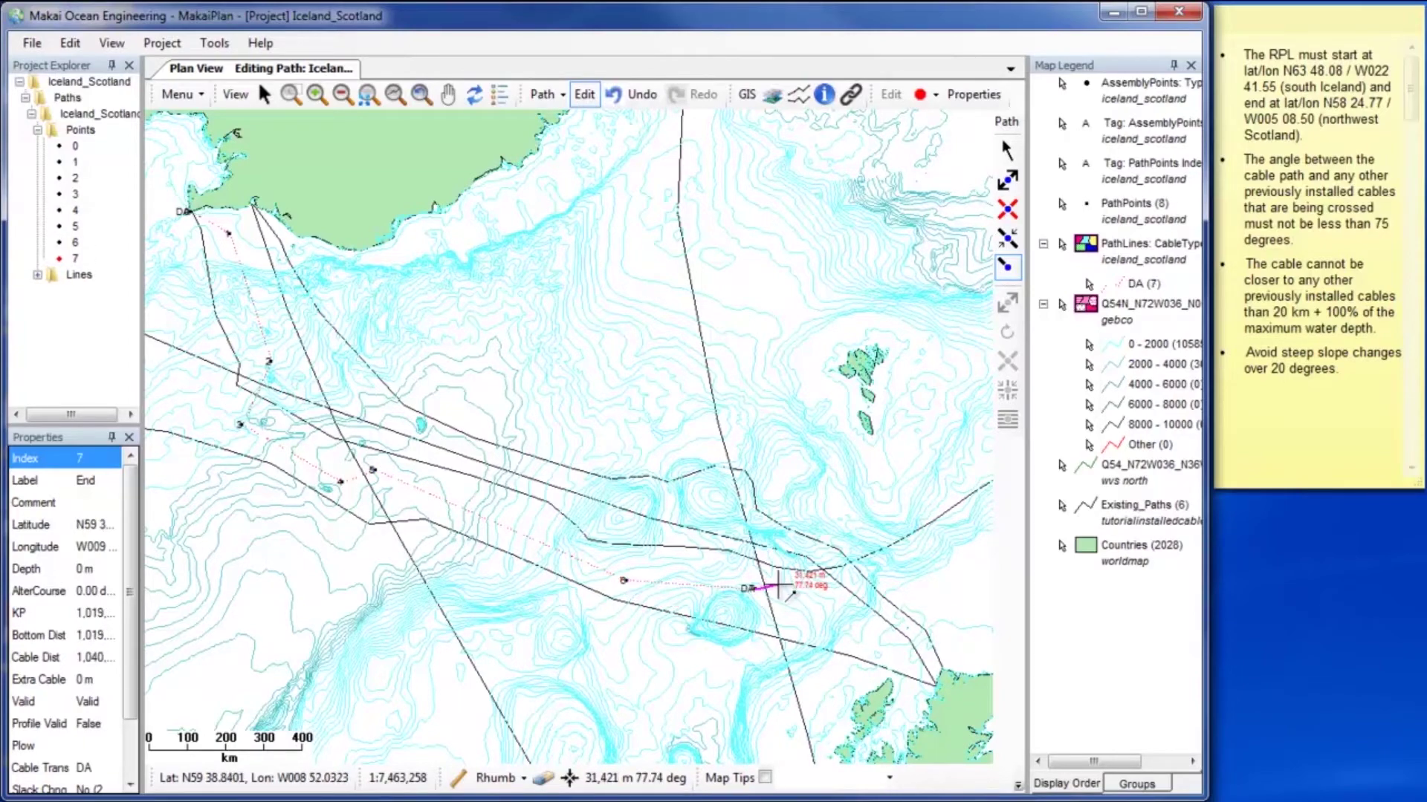
left_click(777, 585)
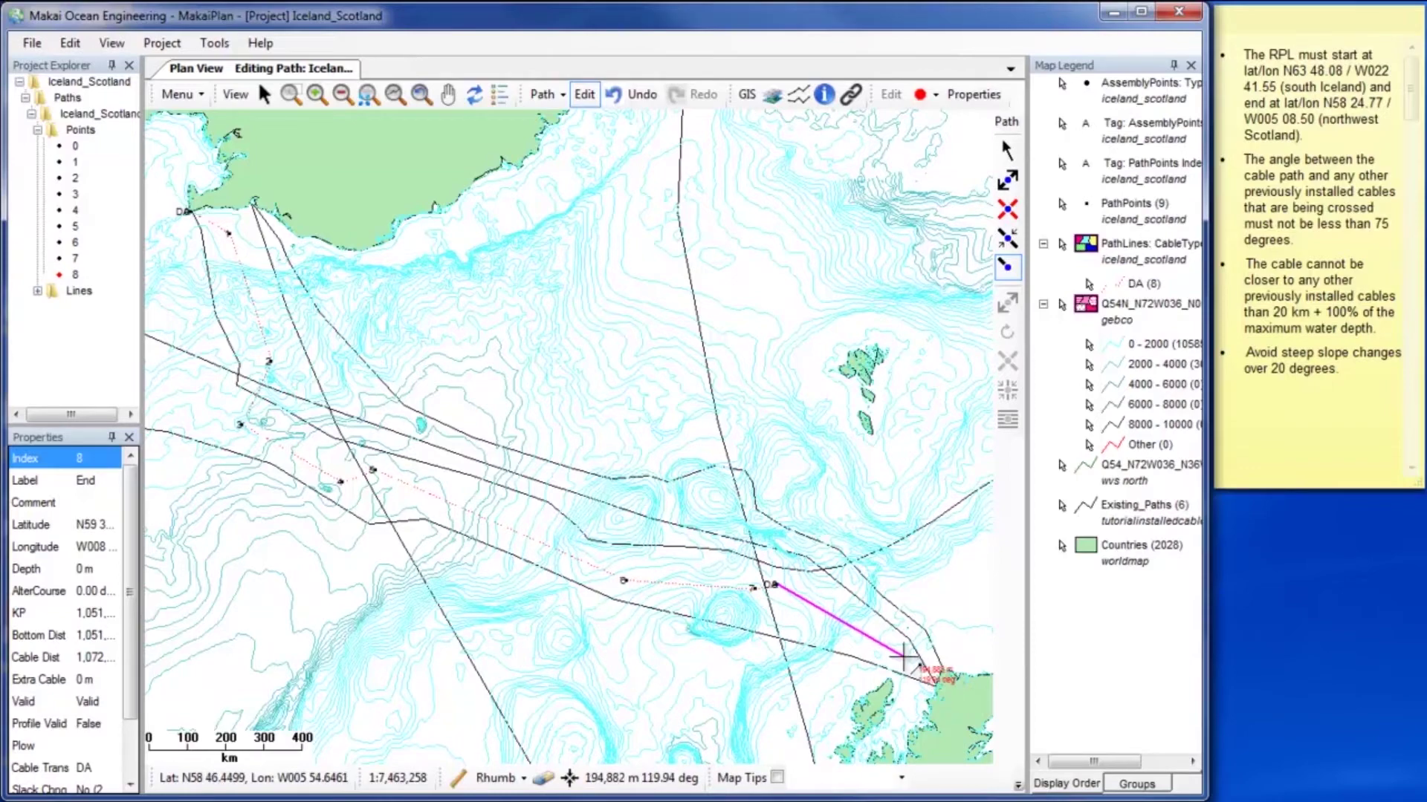
left_click(898, 656)
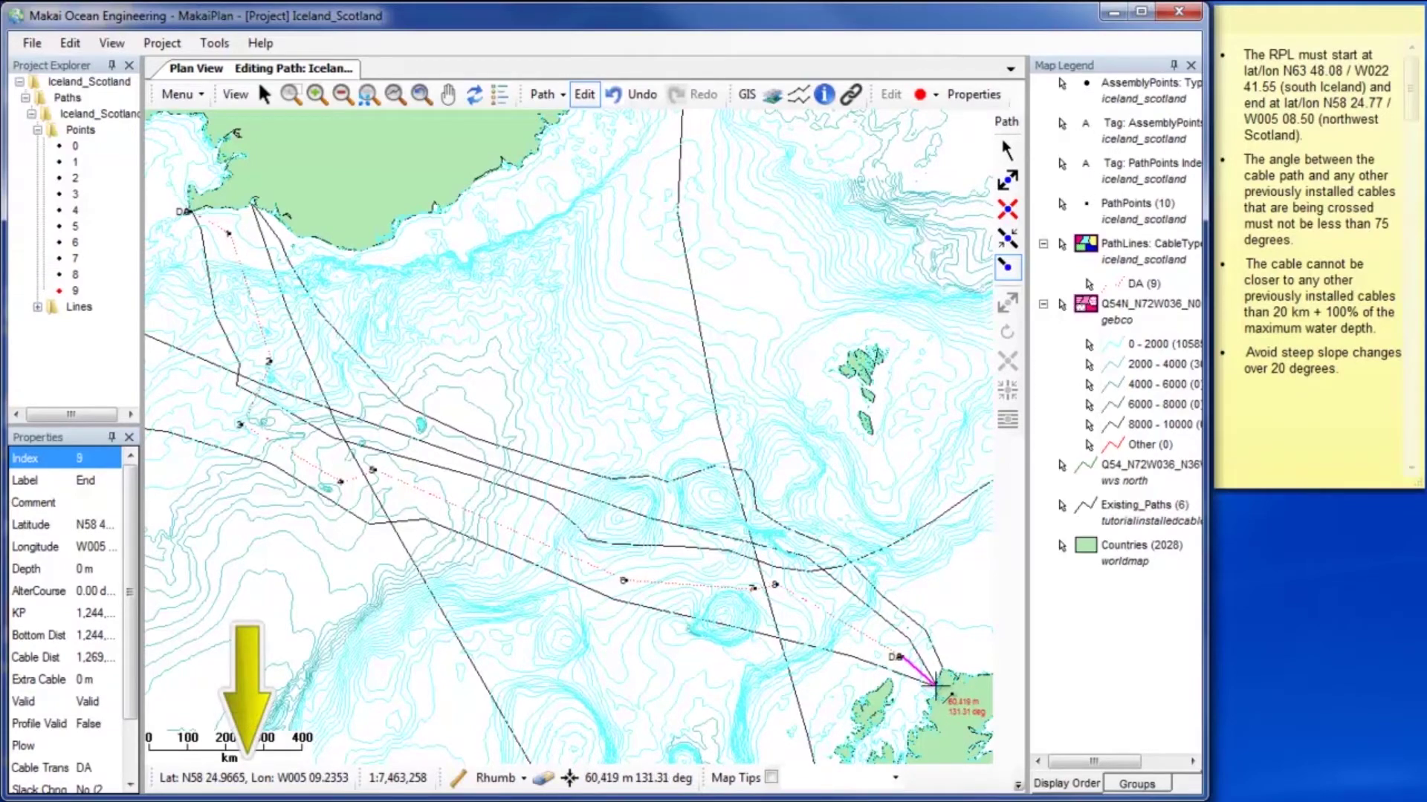
double_click(934, 684)
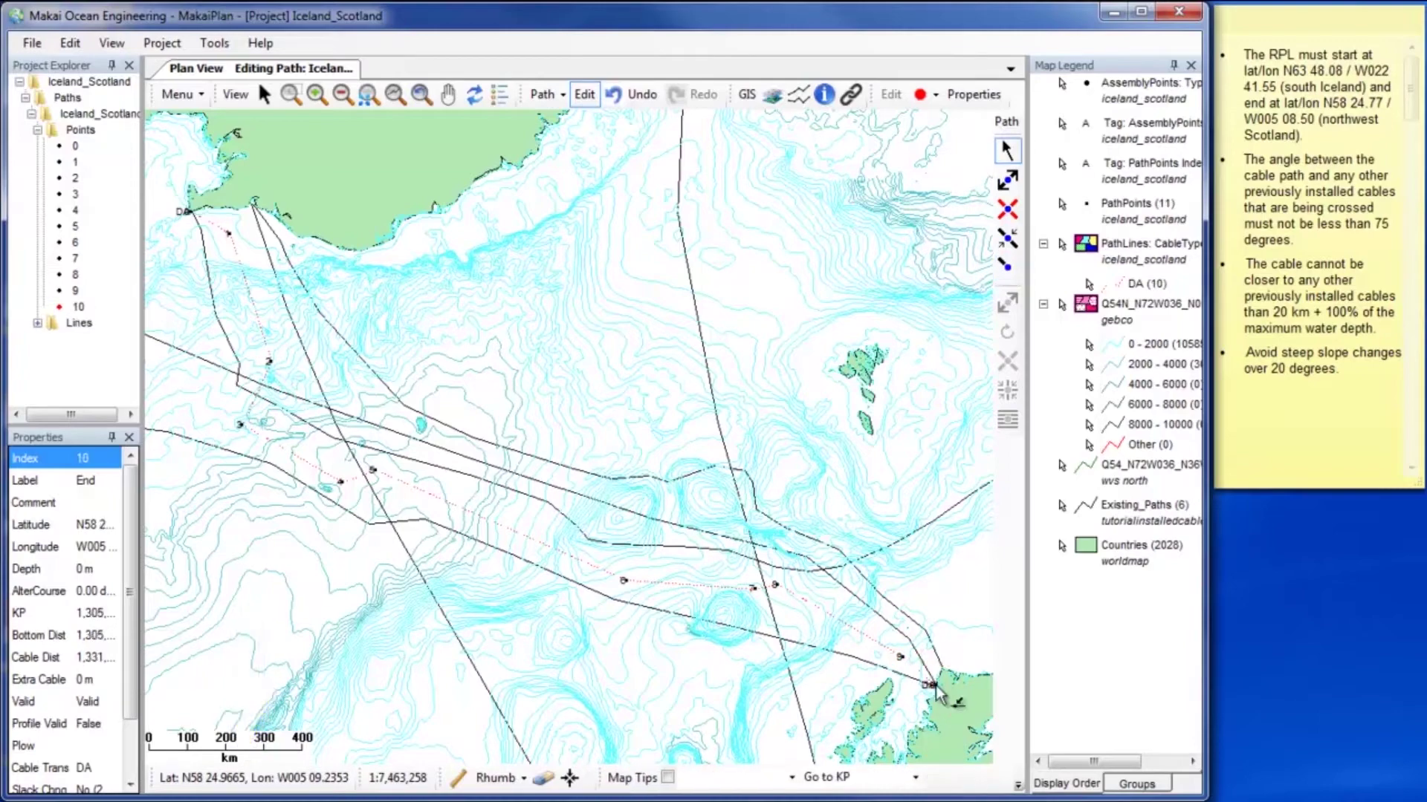
Set the start point's coordinates to N63 48.08 / W022 41.55
right_click(190, 214)
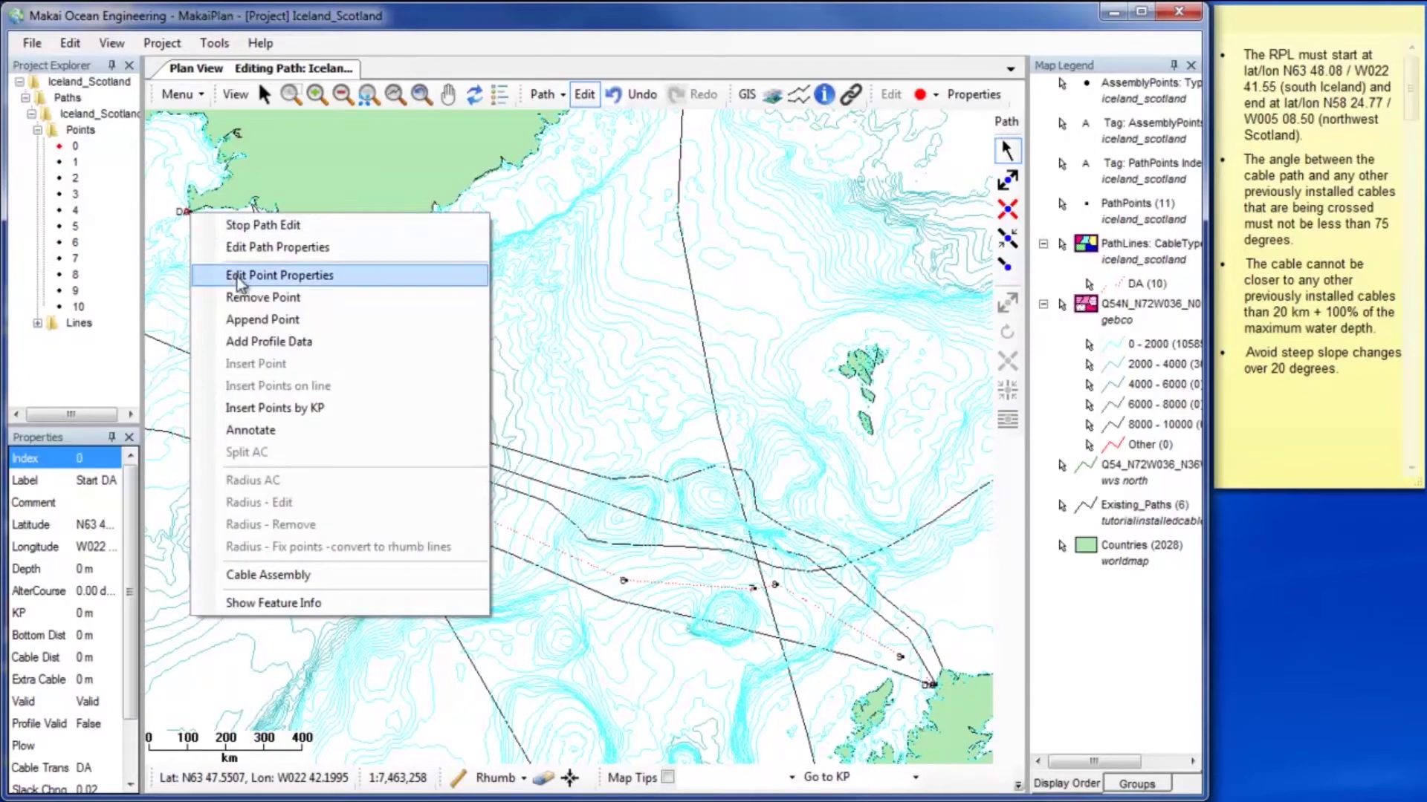
left_click(280, 276)
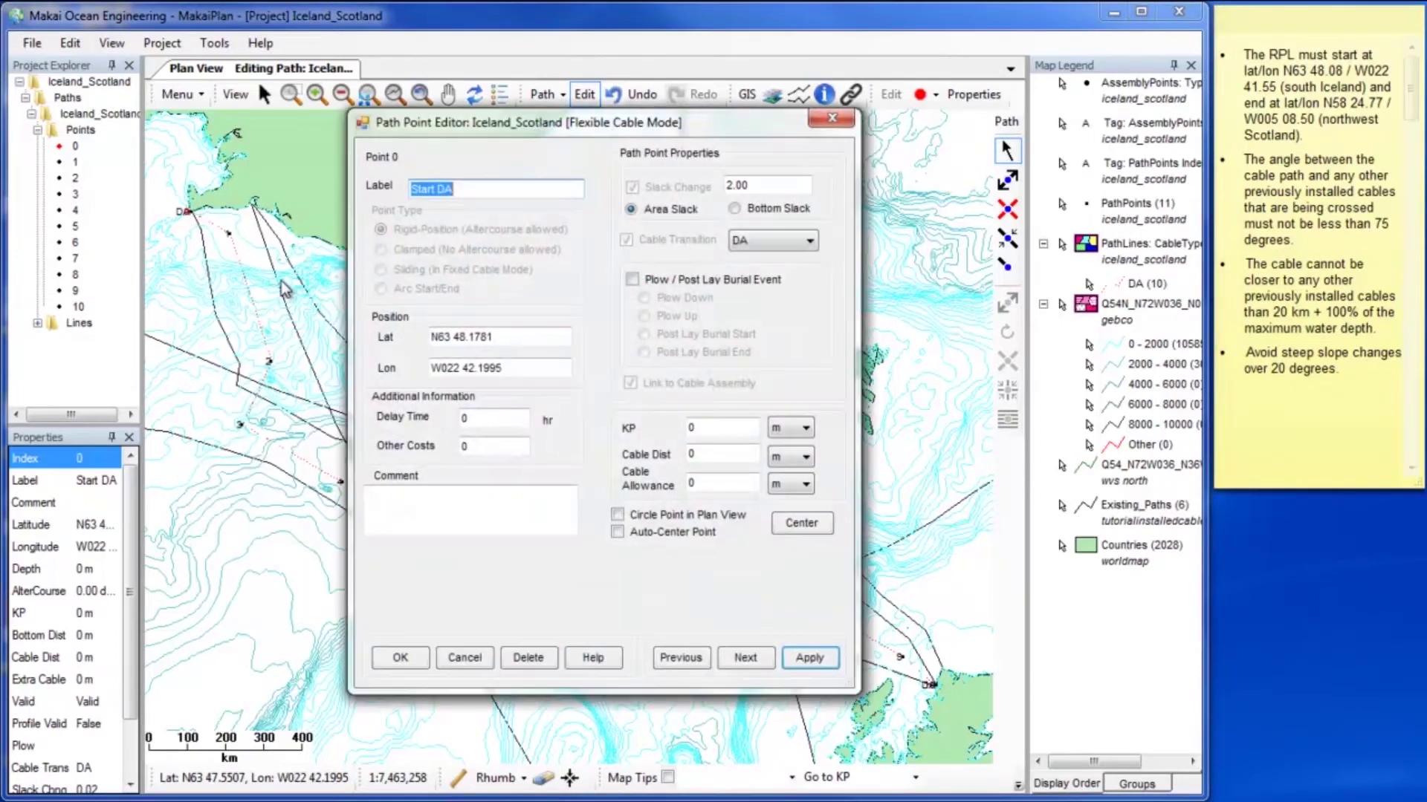
left_click_drag(505, 336, 473, 340)
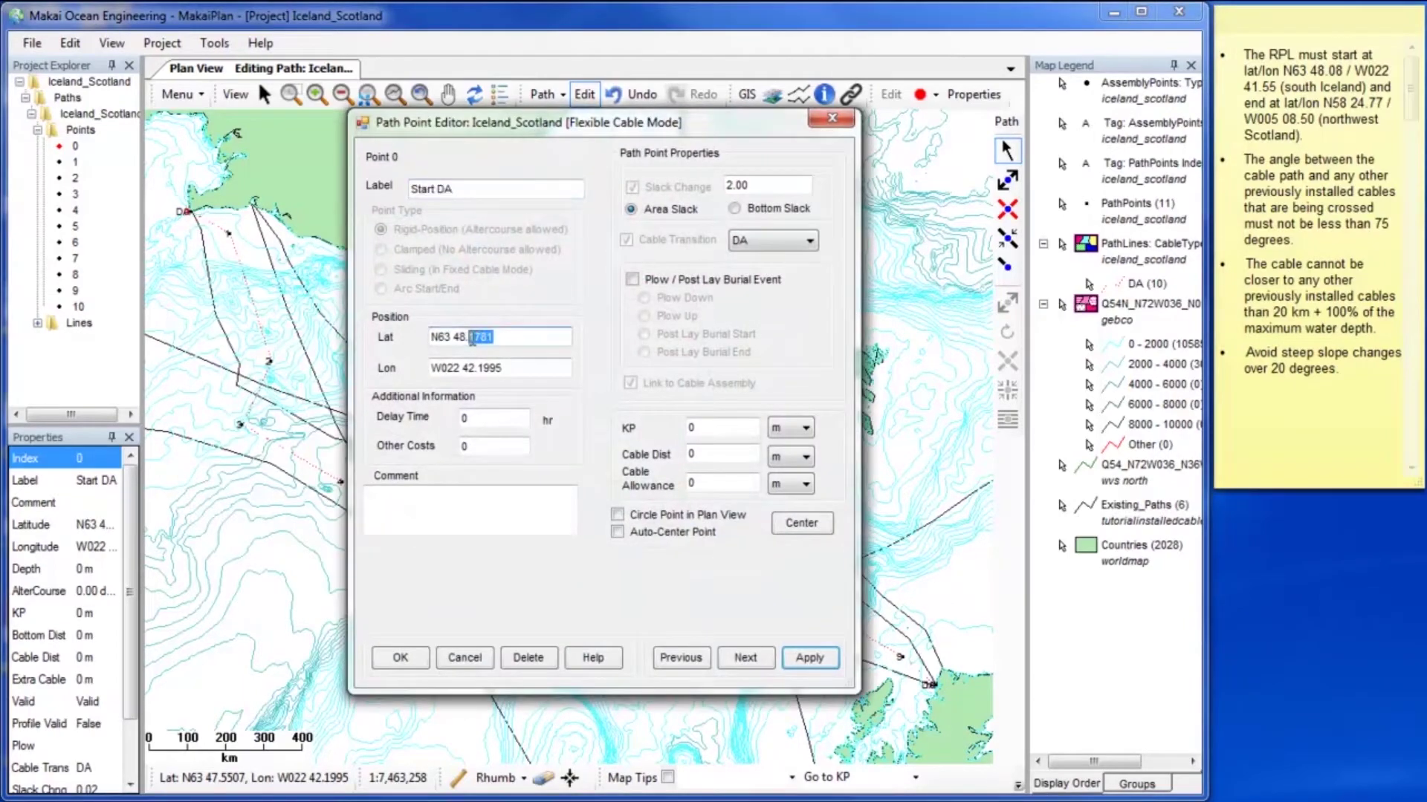
type("08")
left_click(508, 368)
left_click_drag(507, 367, 473, 368)
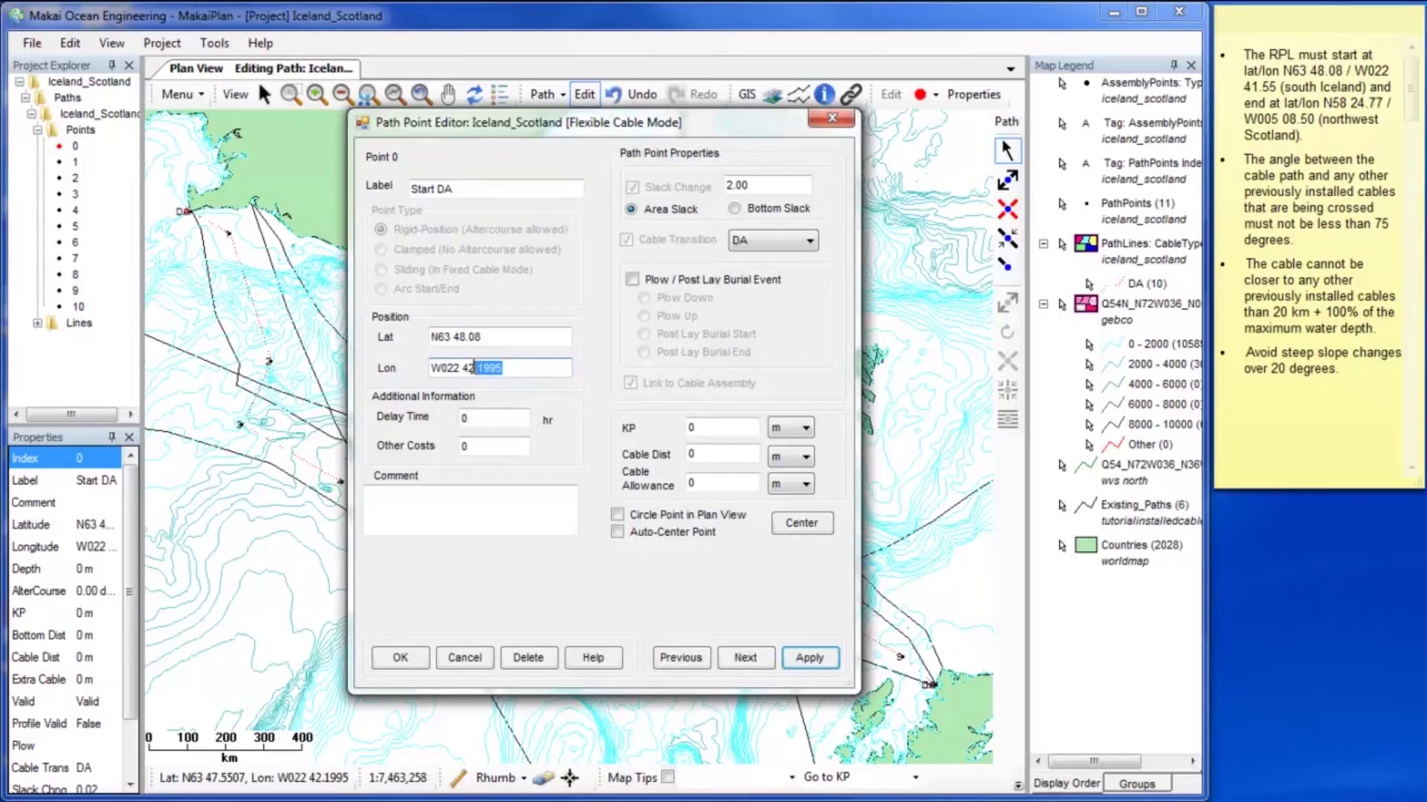
type("1.55")
left_click(803, 658)
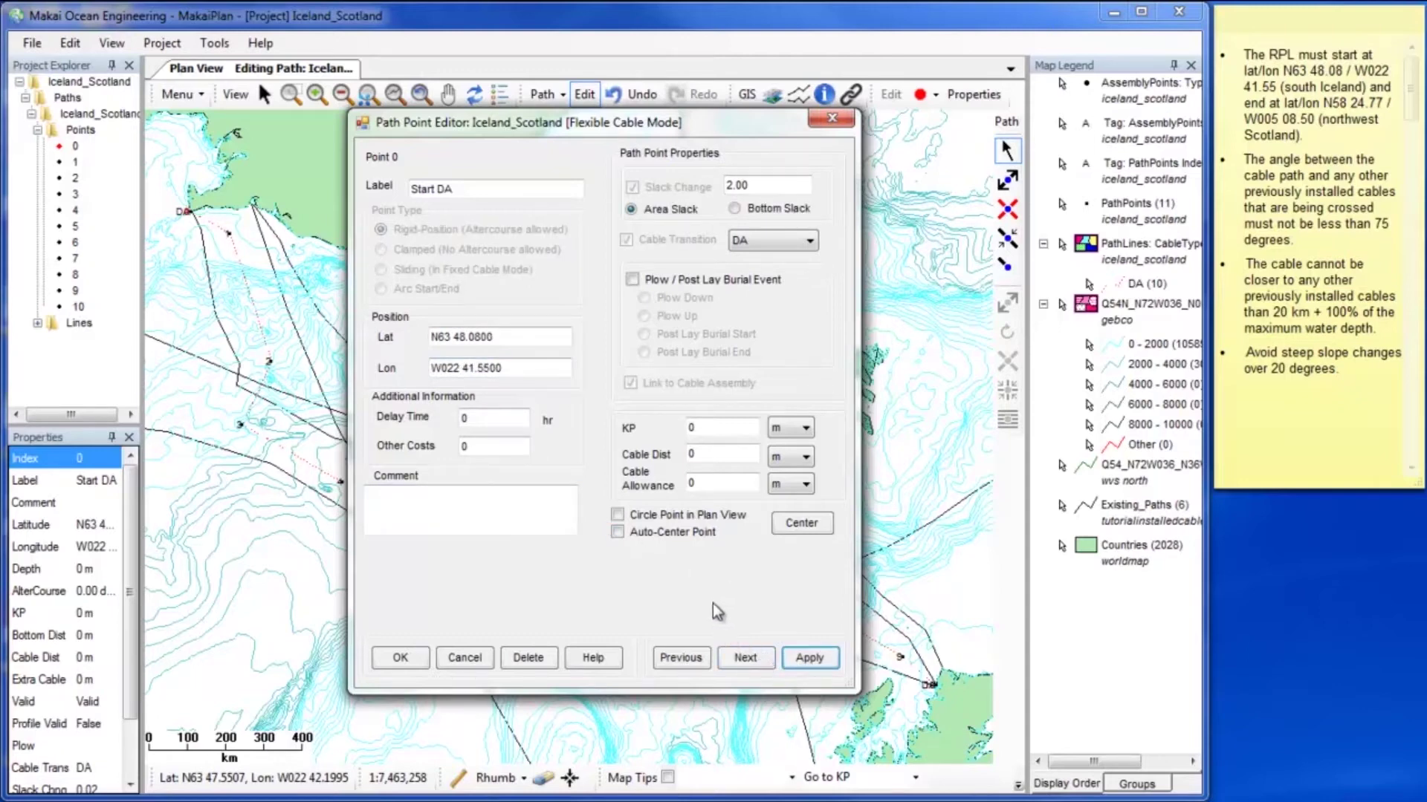
left_click(819, 120)
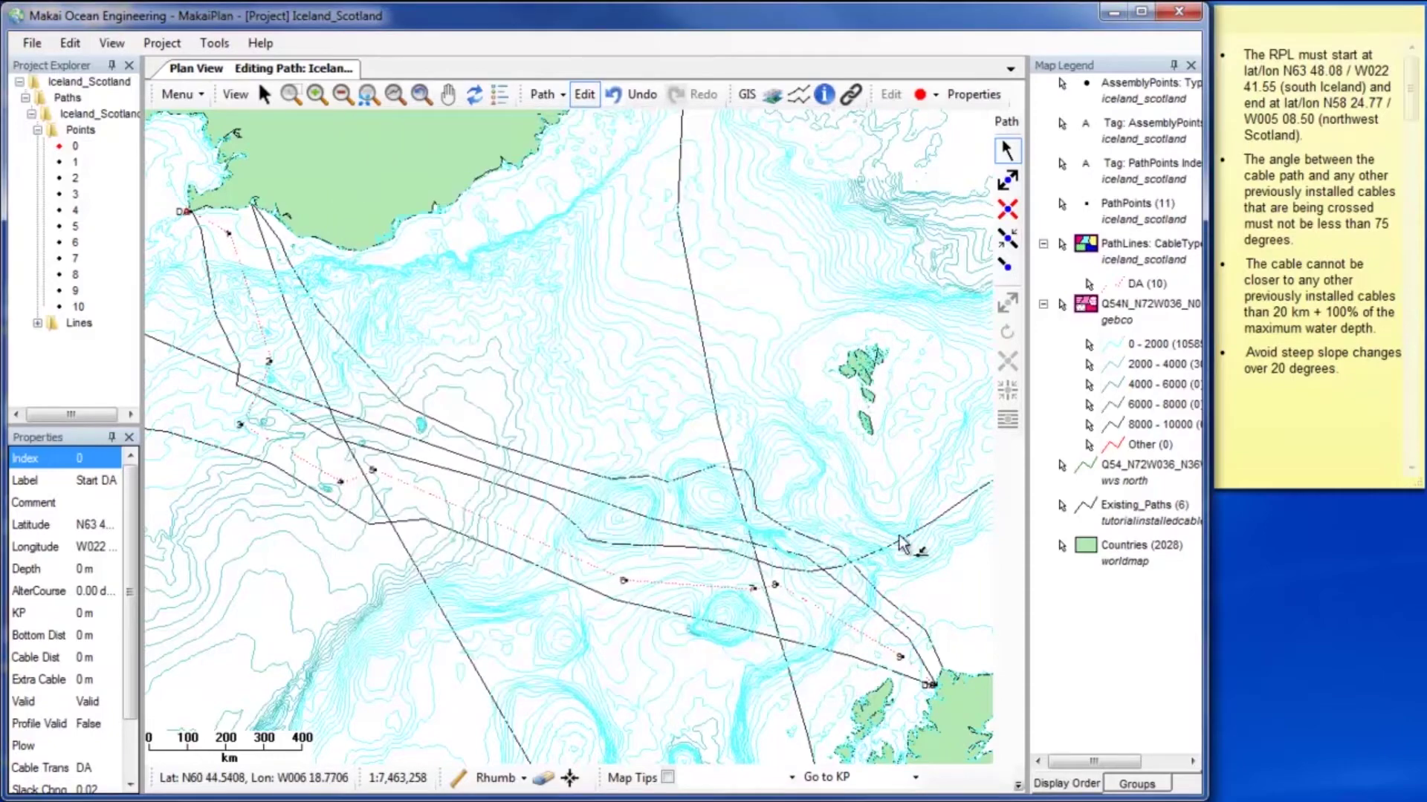
Move the end point to N58 24.77 / W005 08.50
right_click(932, 685)
left_click(1070, 465)
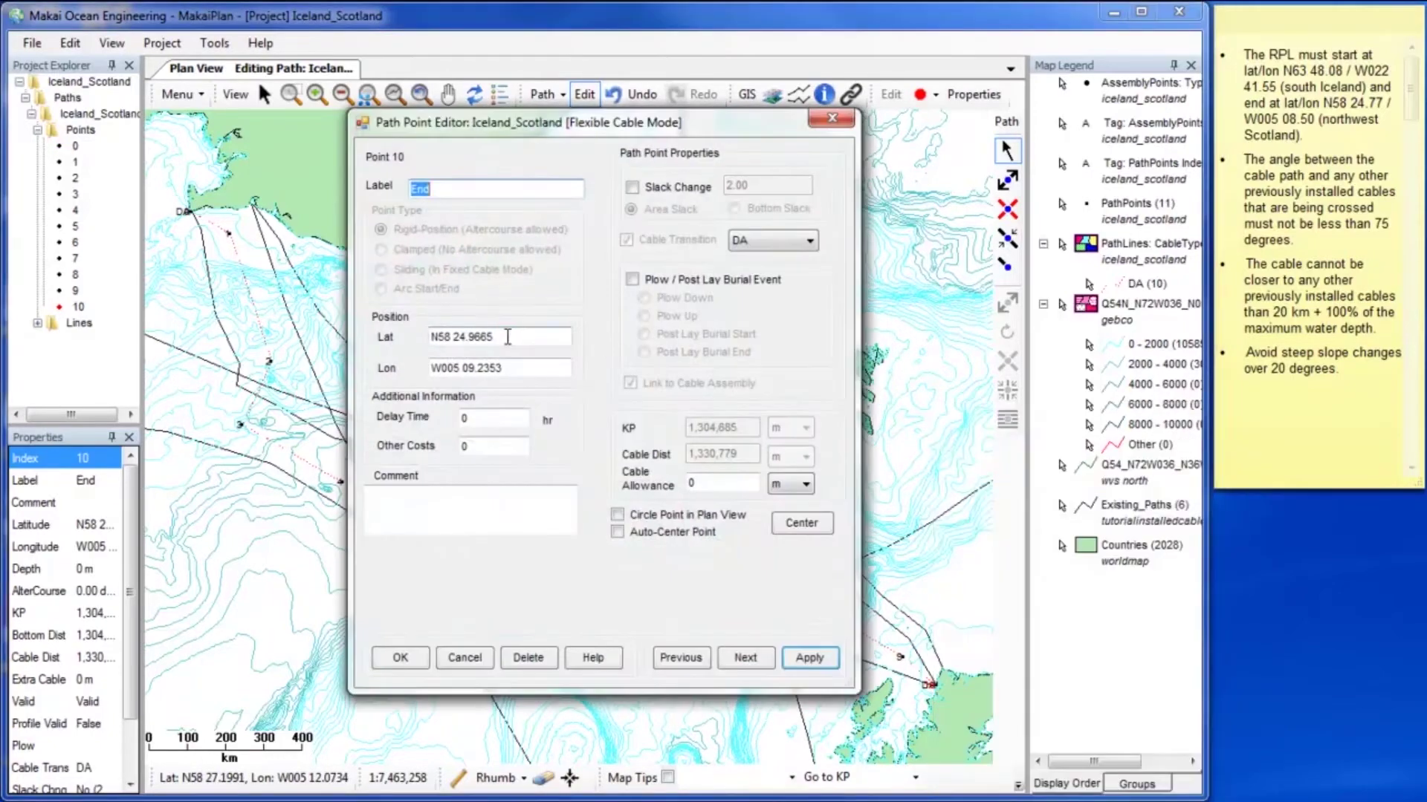
left_click_drag(508, 337, 470, 371)
type("778.50")
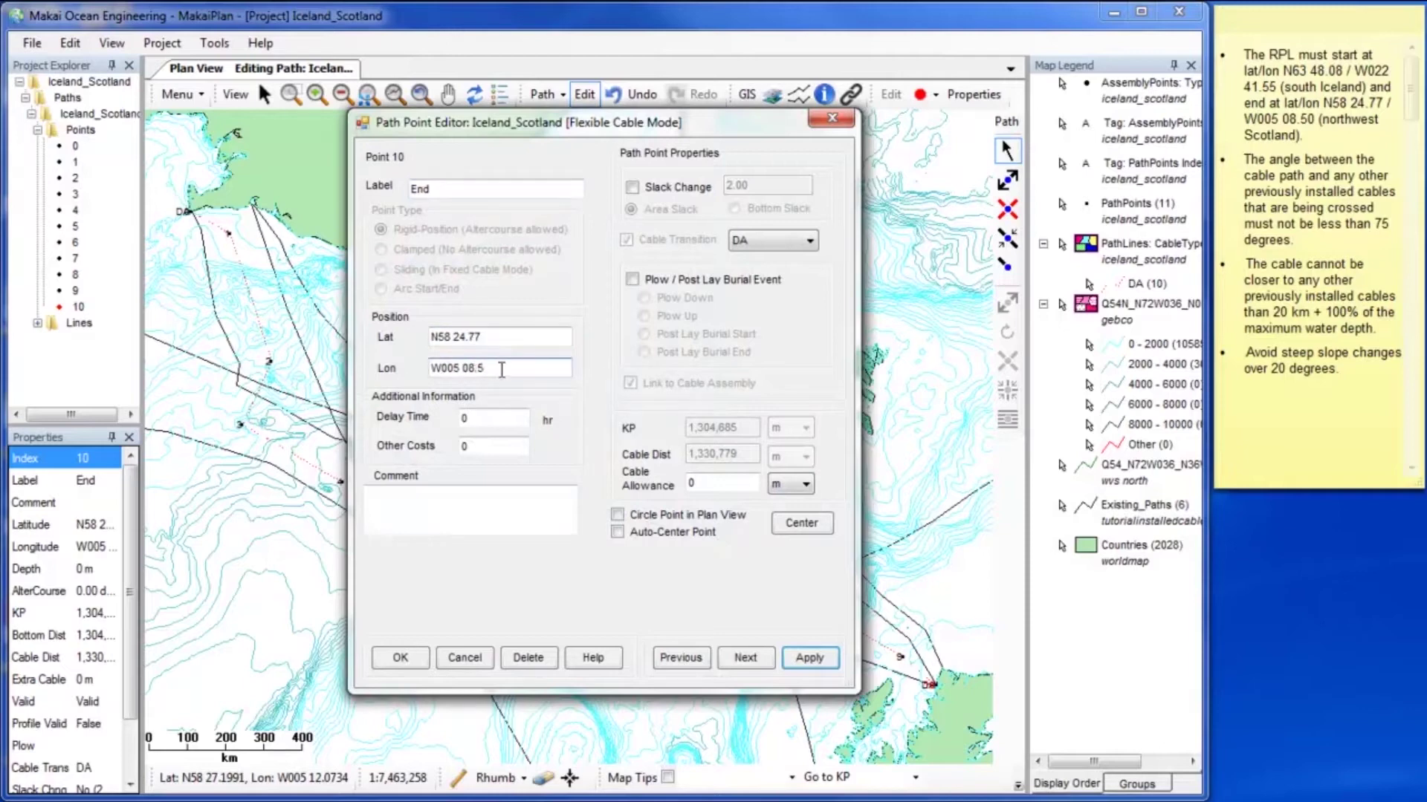
left_click(815, 658)
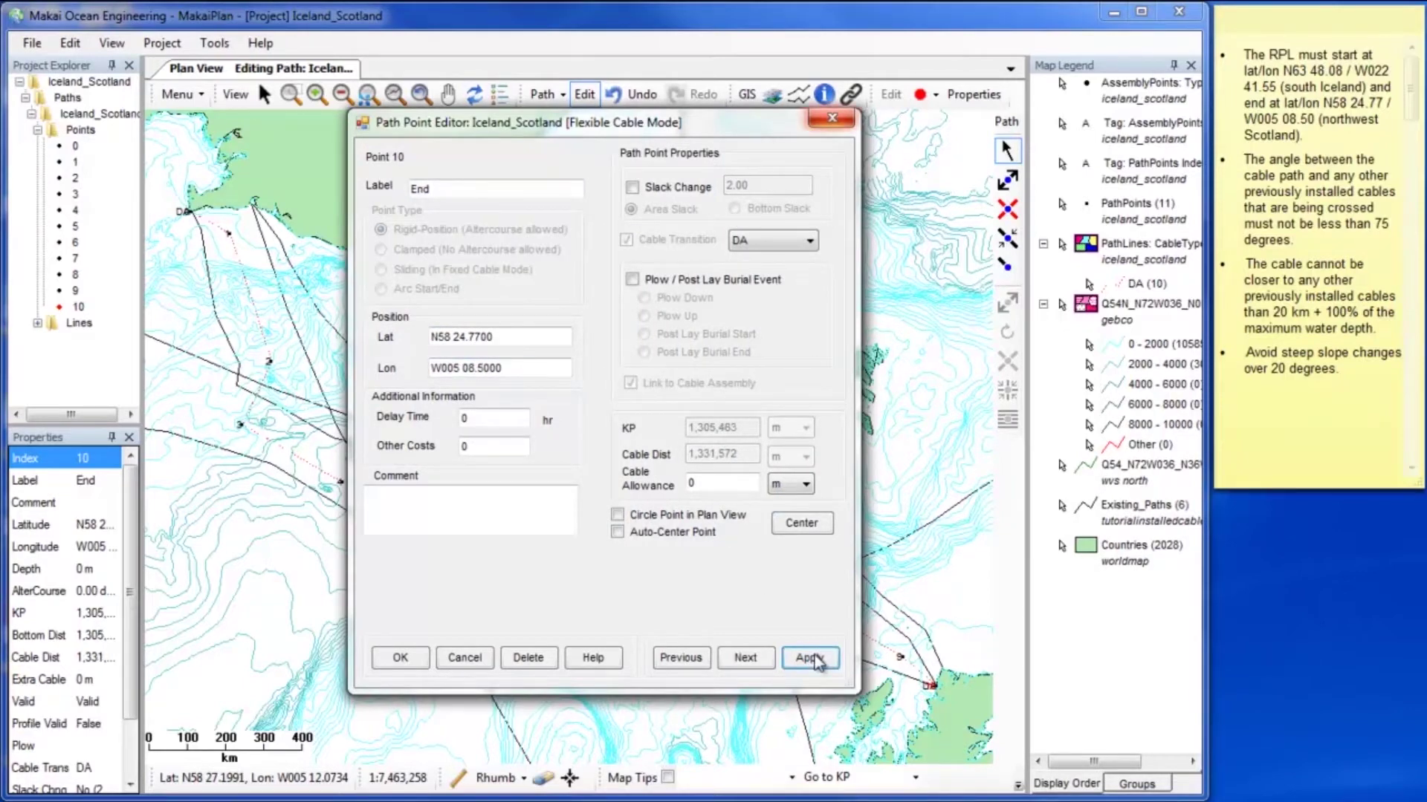
left_click(832, 119)
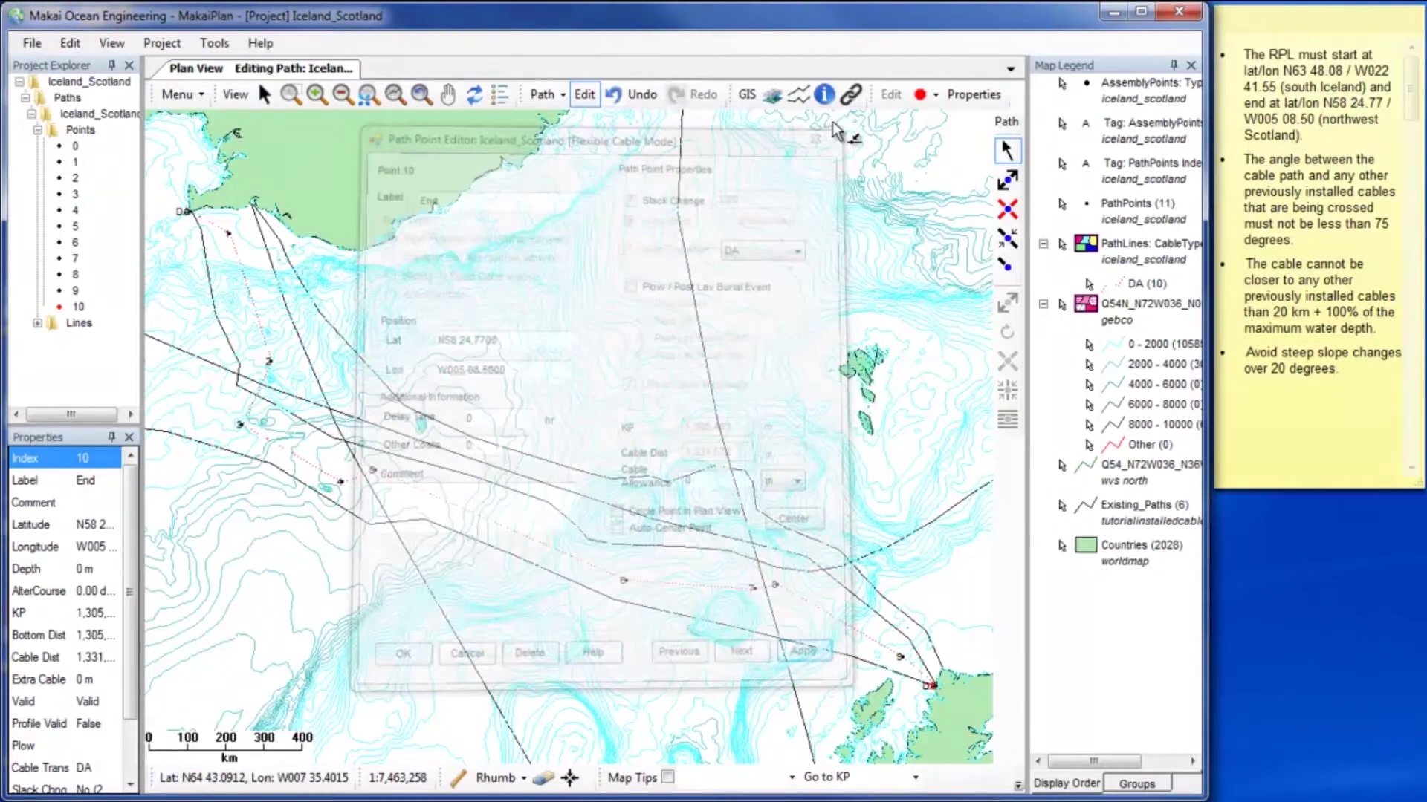
Stop path editing and generate the route's depth profile from the bathymetry for the entire path
left_click(585, 96)
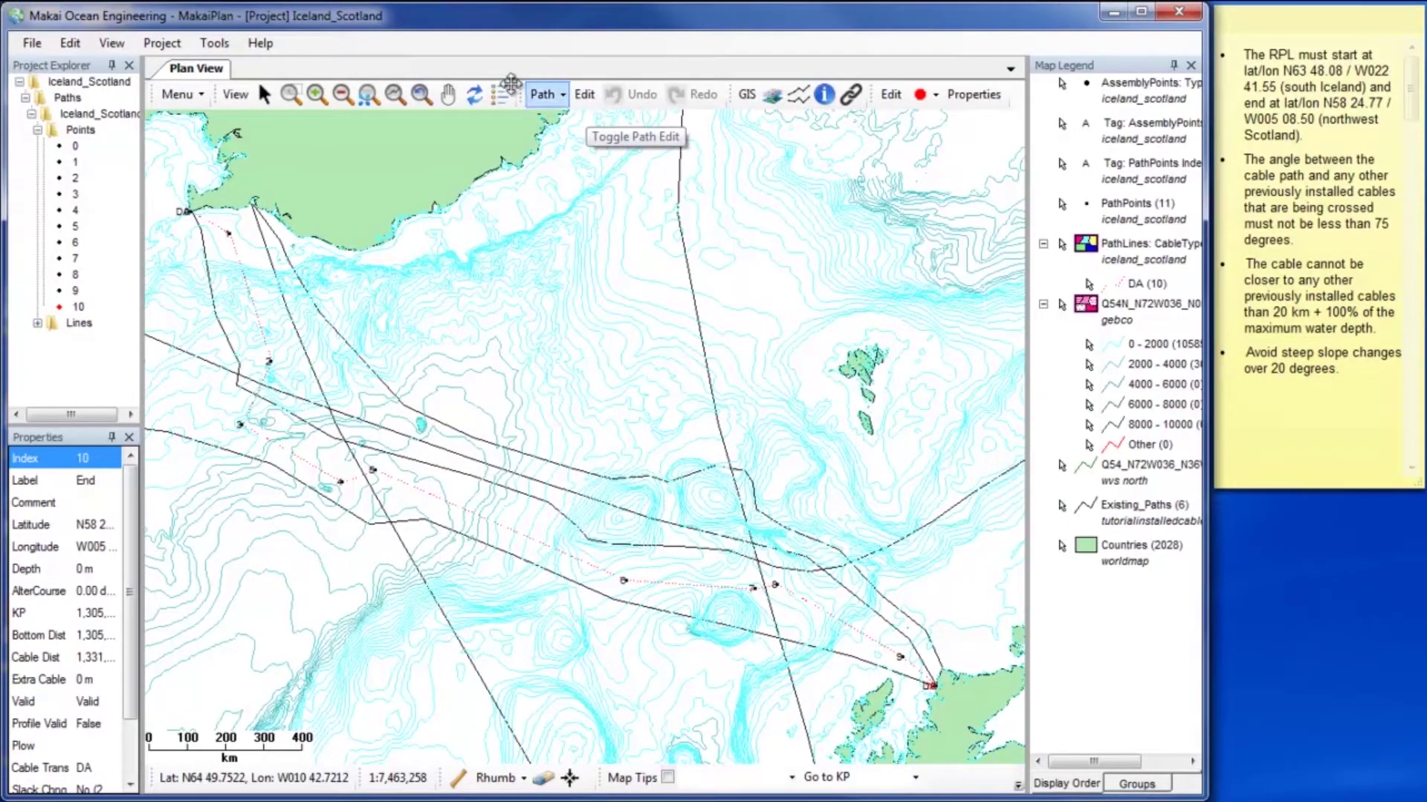
left_click(174, 48)
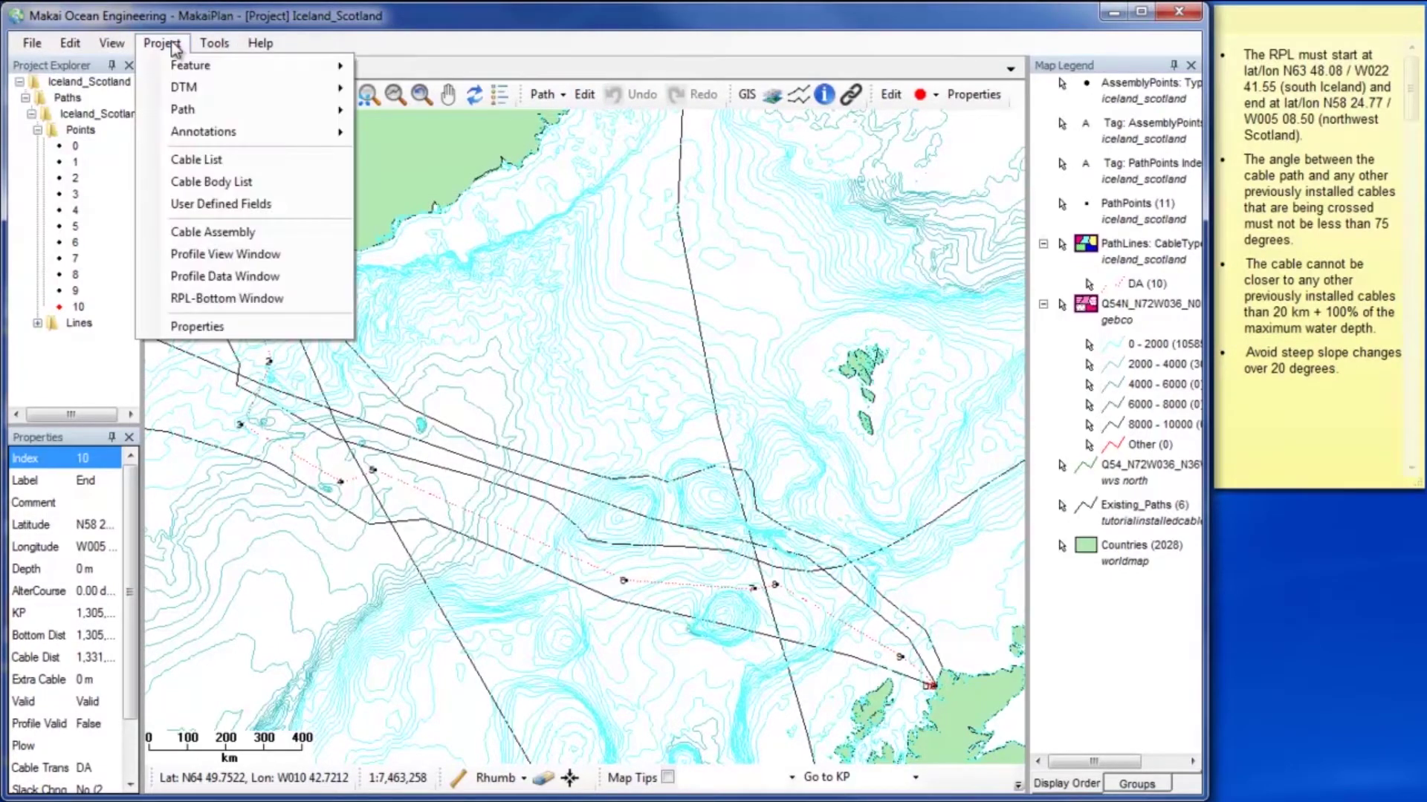
left_click(298, 265)
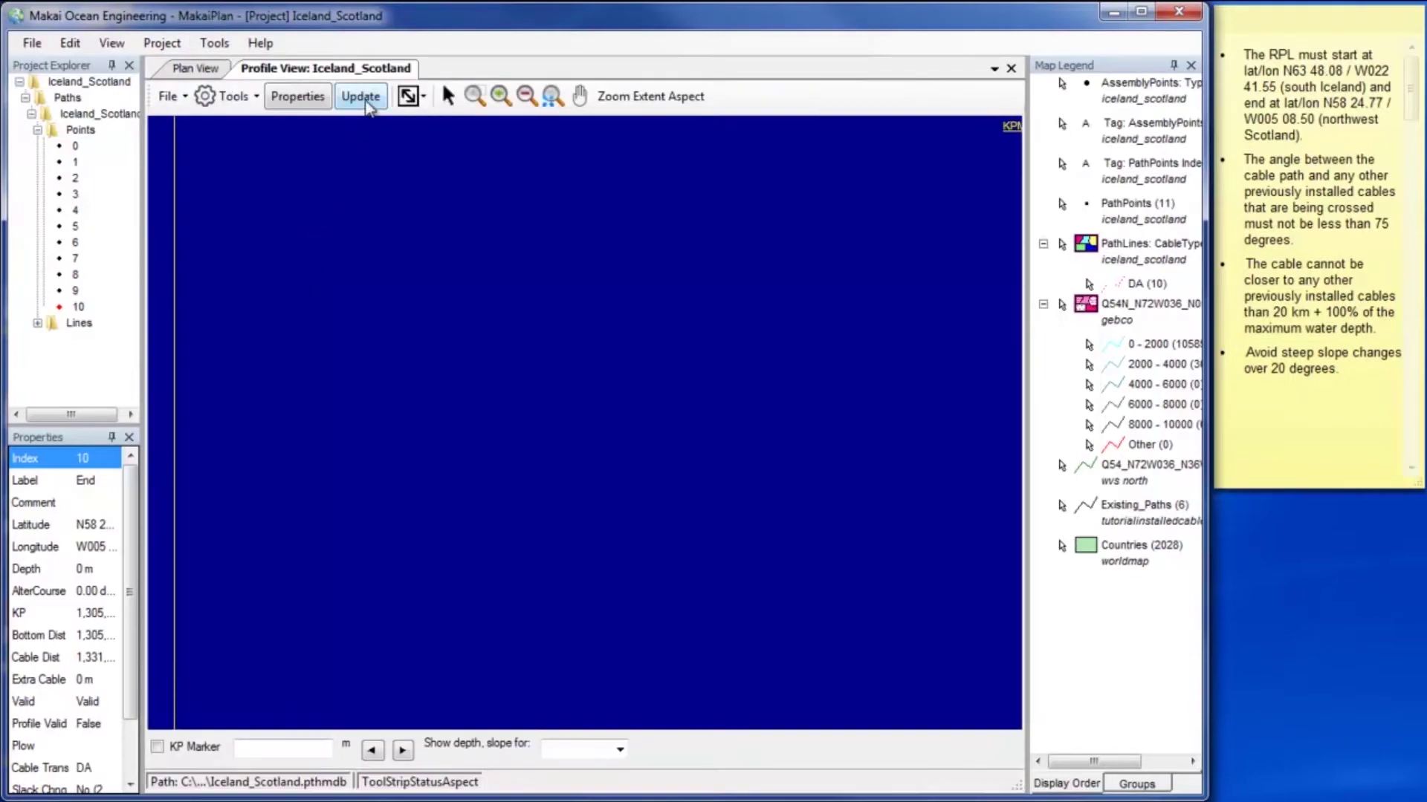
left_click(367, 102)
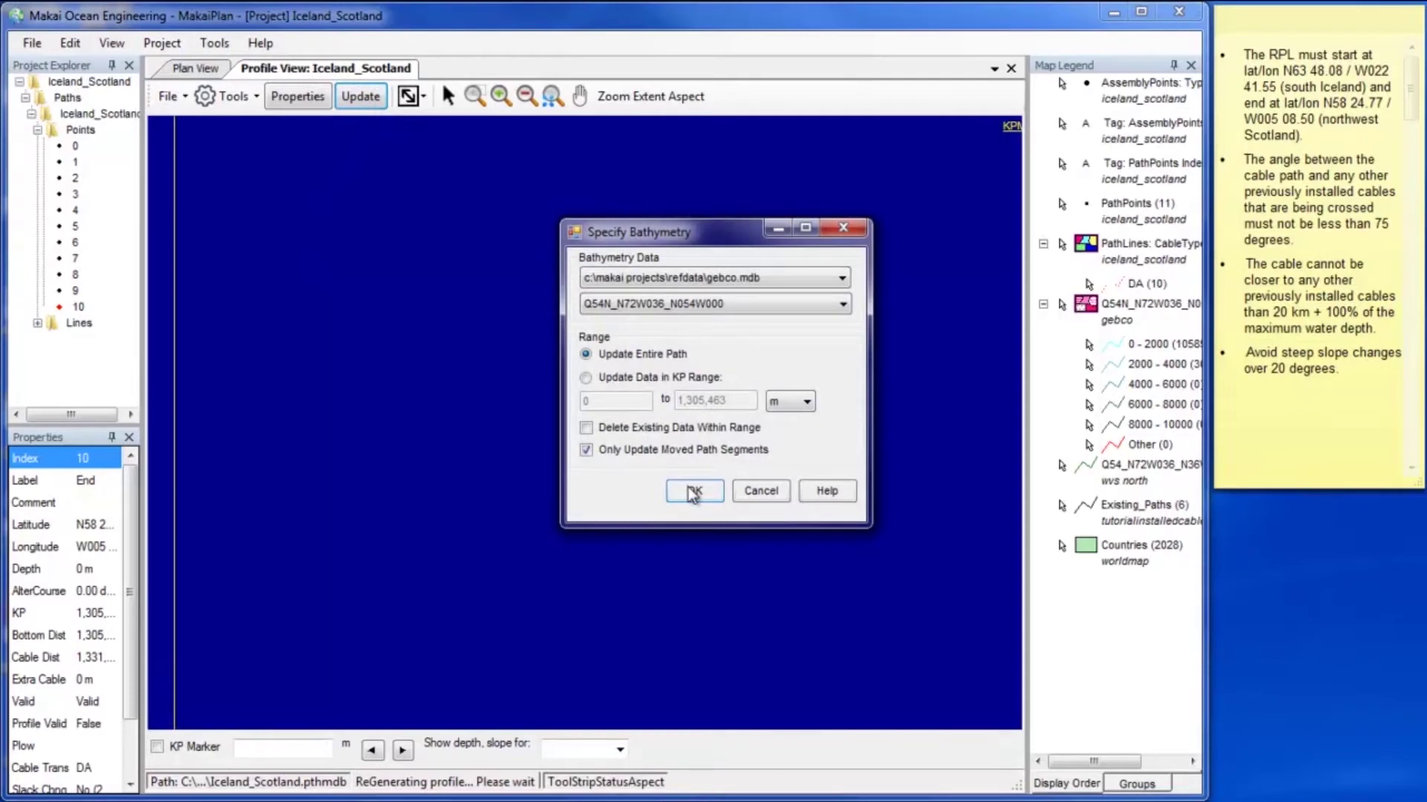
left_click(693, 491)
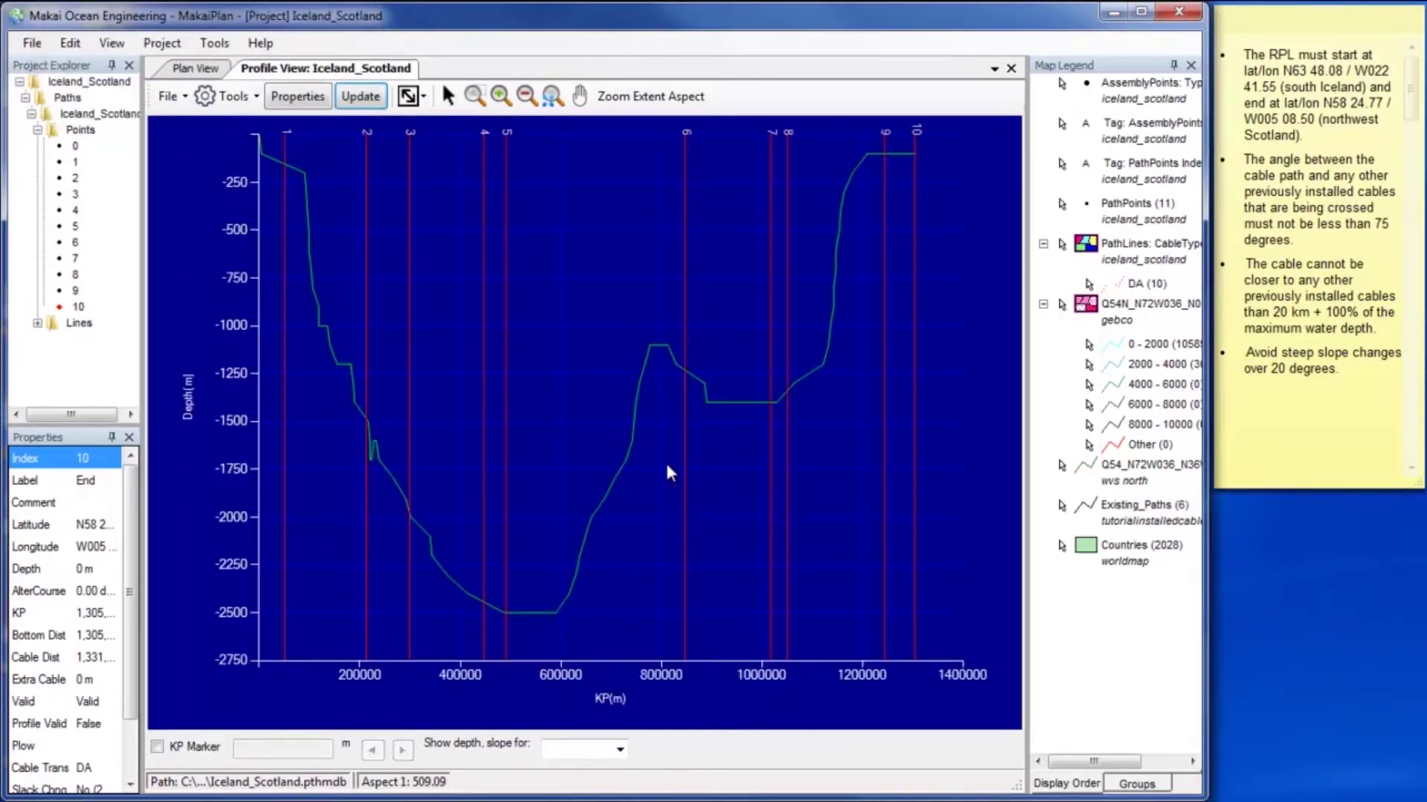
Add a slope graph beneath the depth profile
left_click(320, 105)
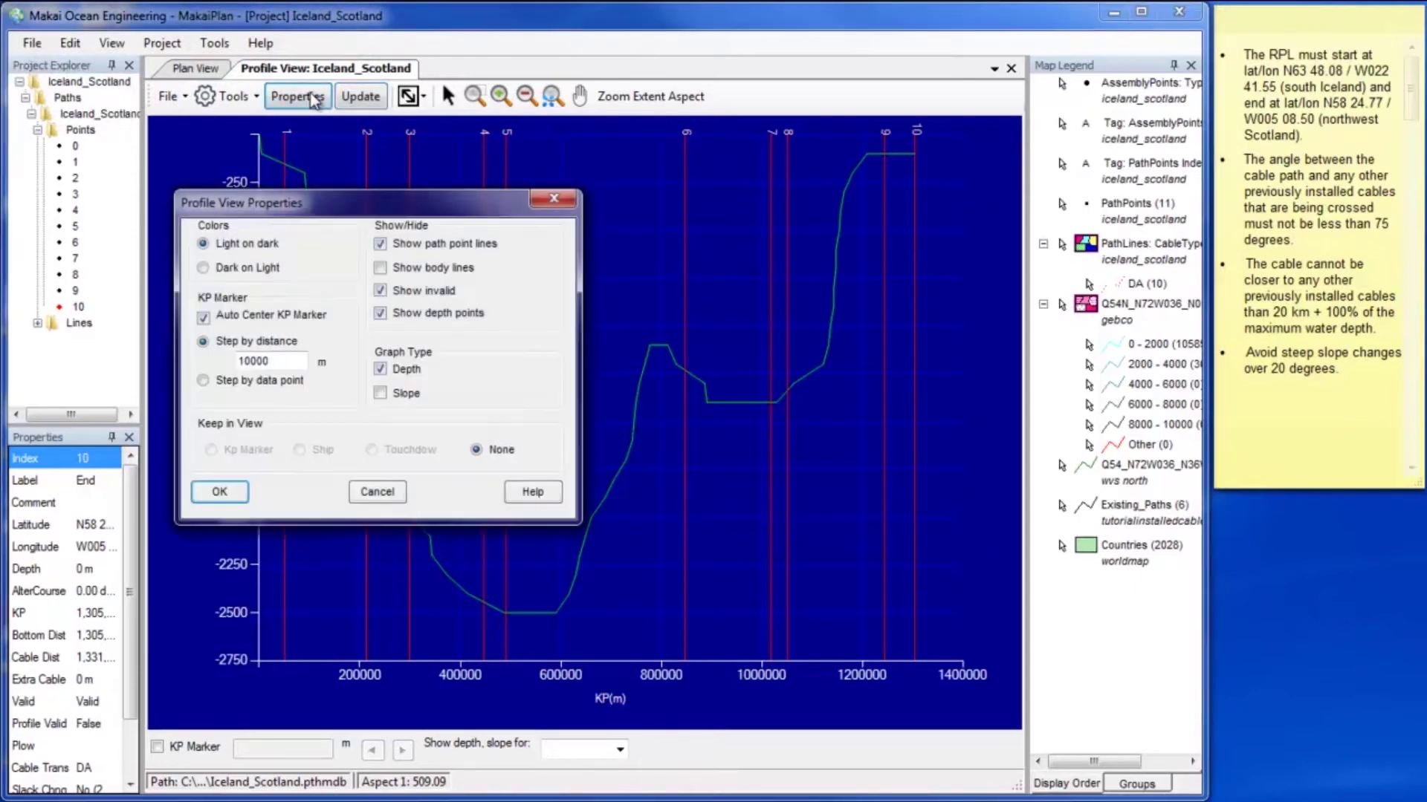
left_click(381, 393)
left_click(221, 493)
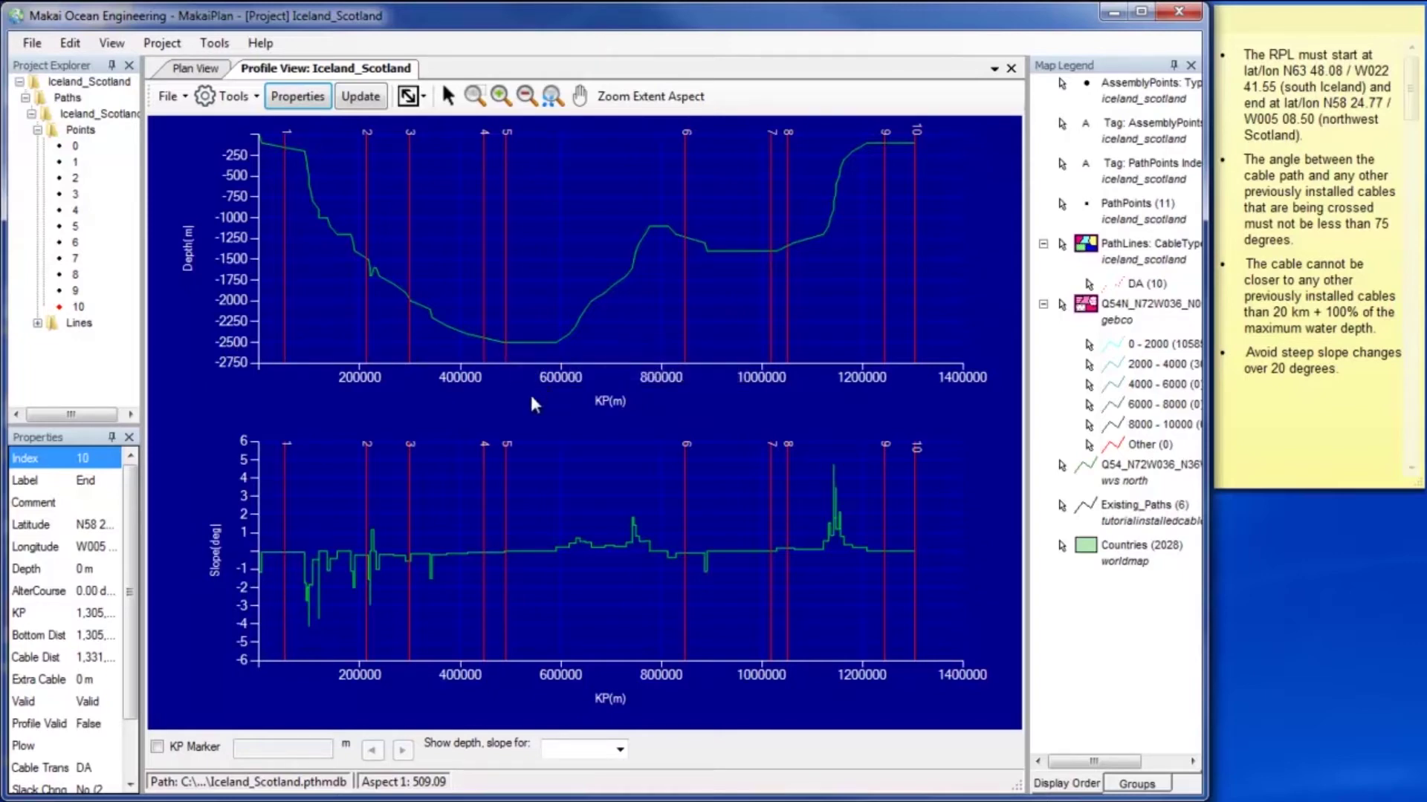
left_click(191, 70)
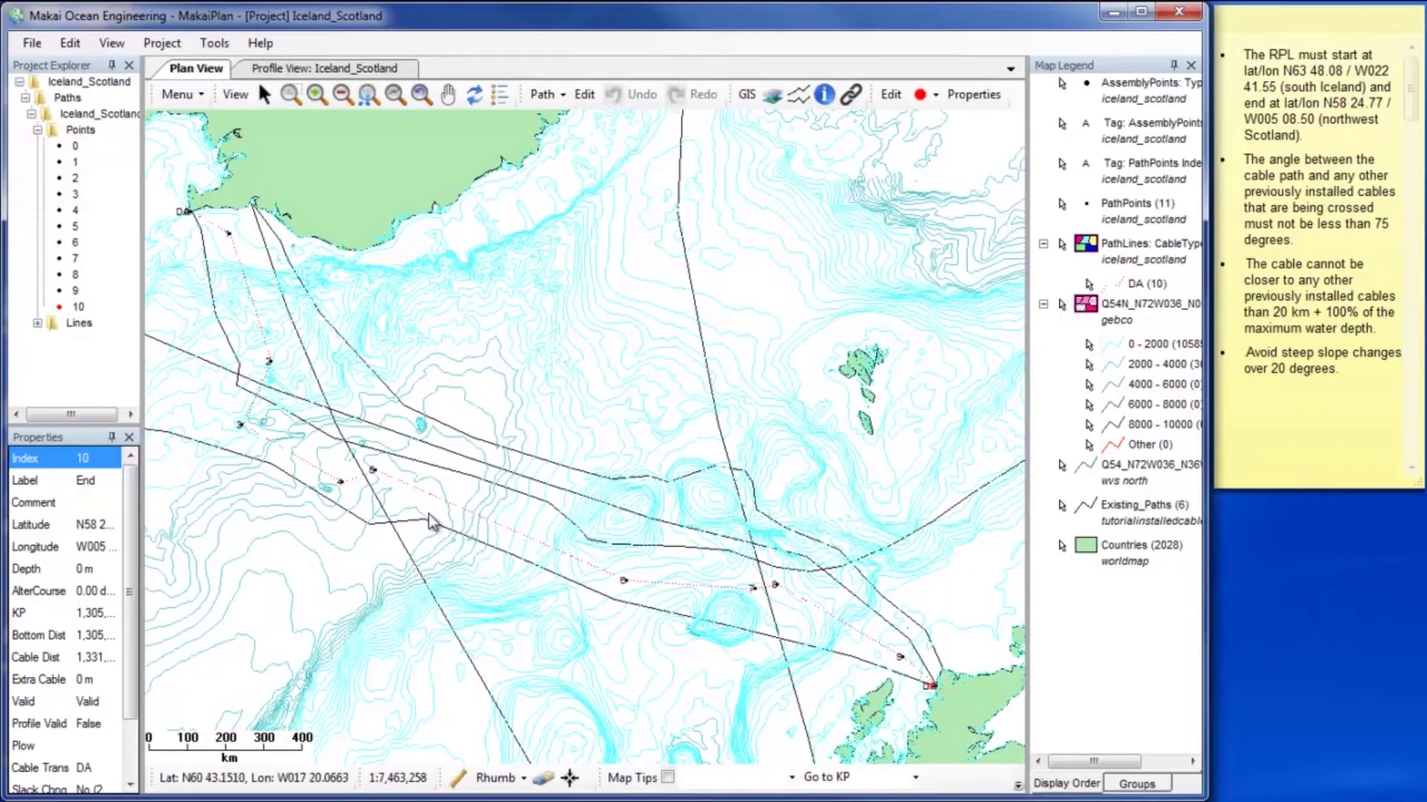
Switch the measure tool to Angles and measure along an existing cable at a crossing (14,058 m, 115.46 deg)
left_click(496, 774)
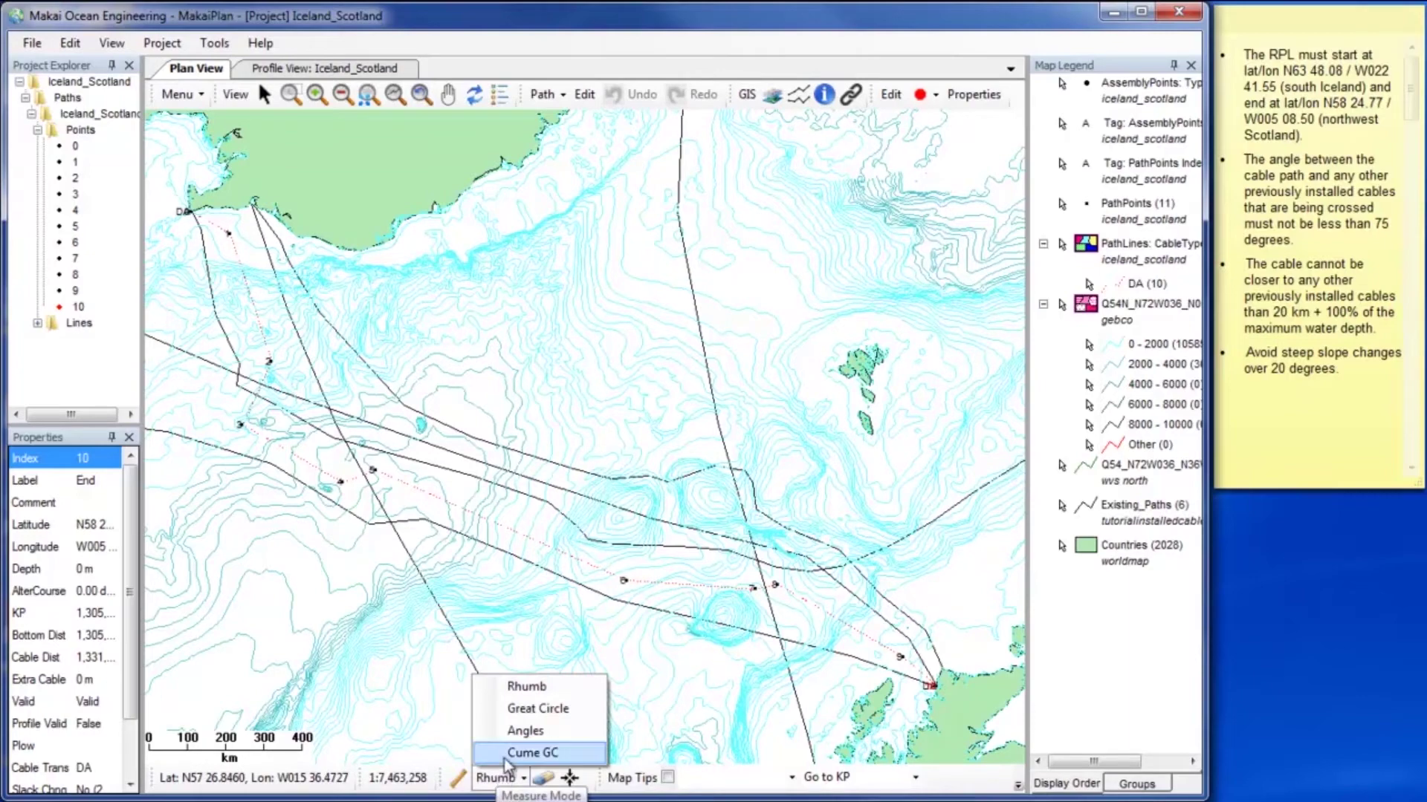
left_click(517, 734)
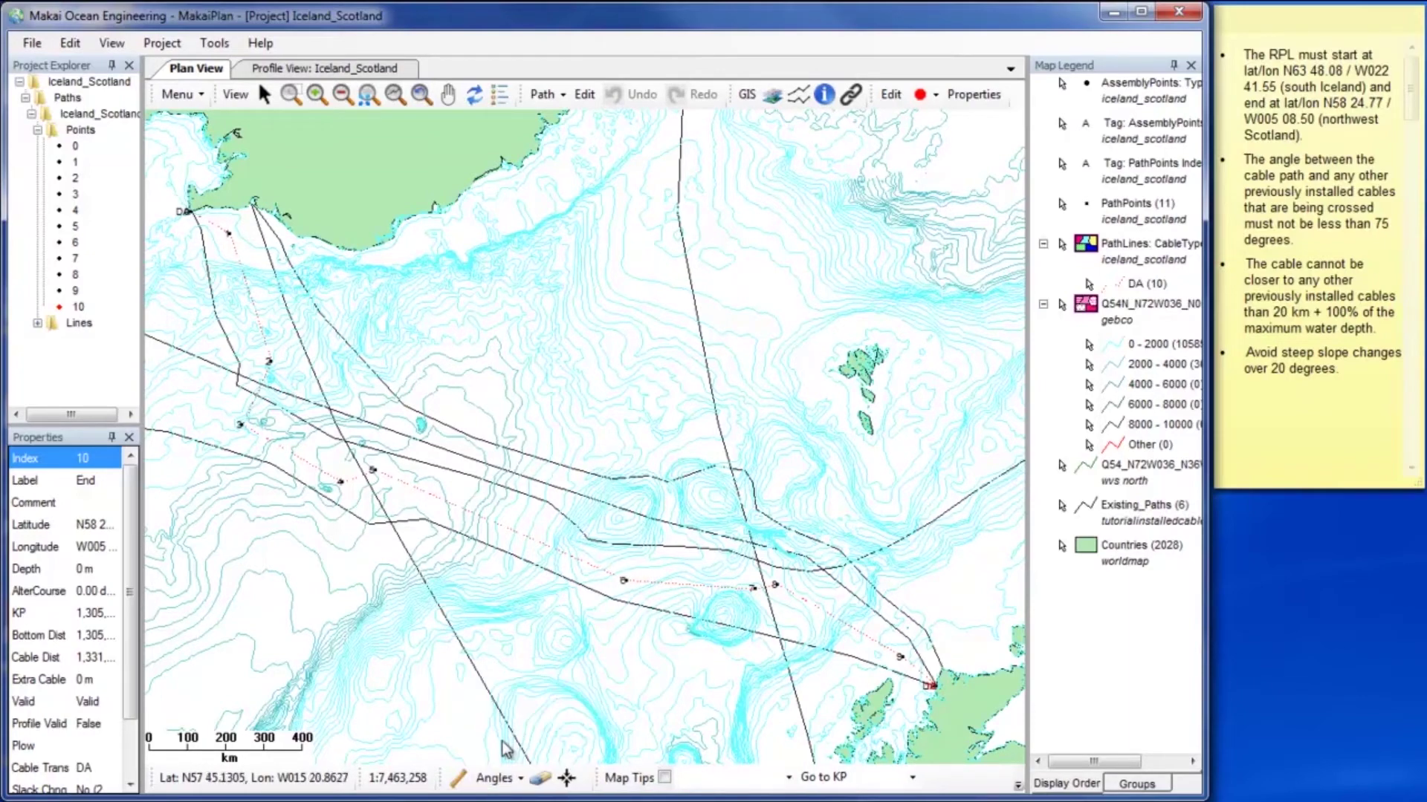
left_click(460, 781)
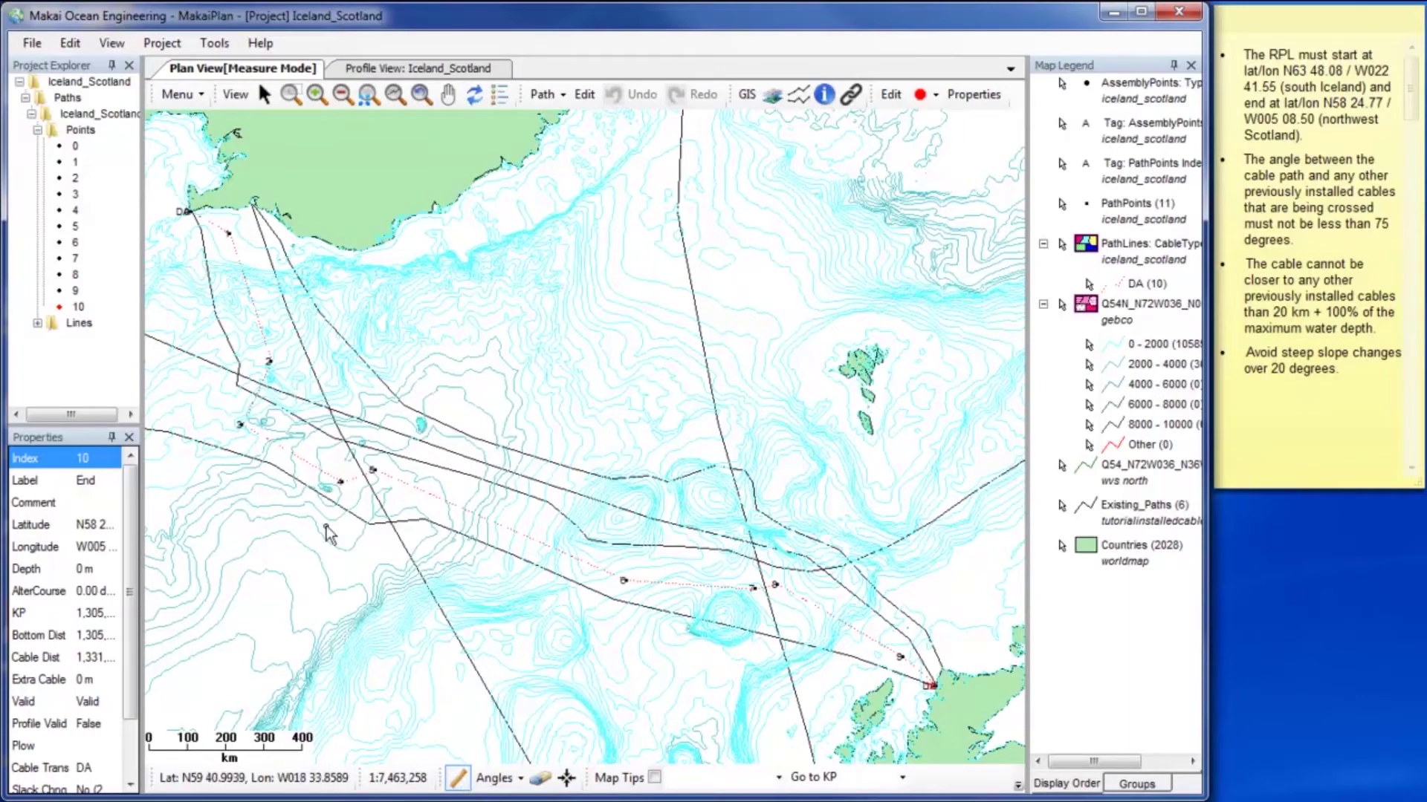
scroll(260, 413, "up", 3)
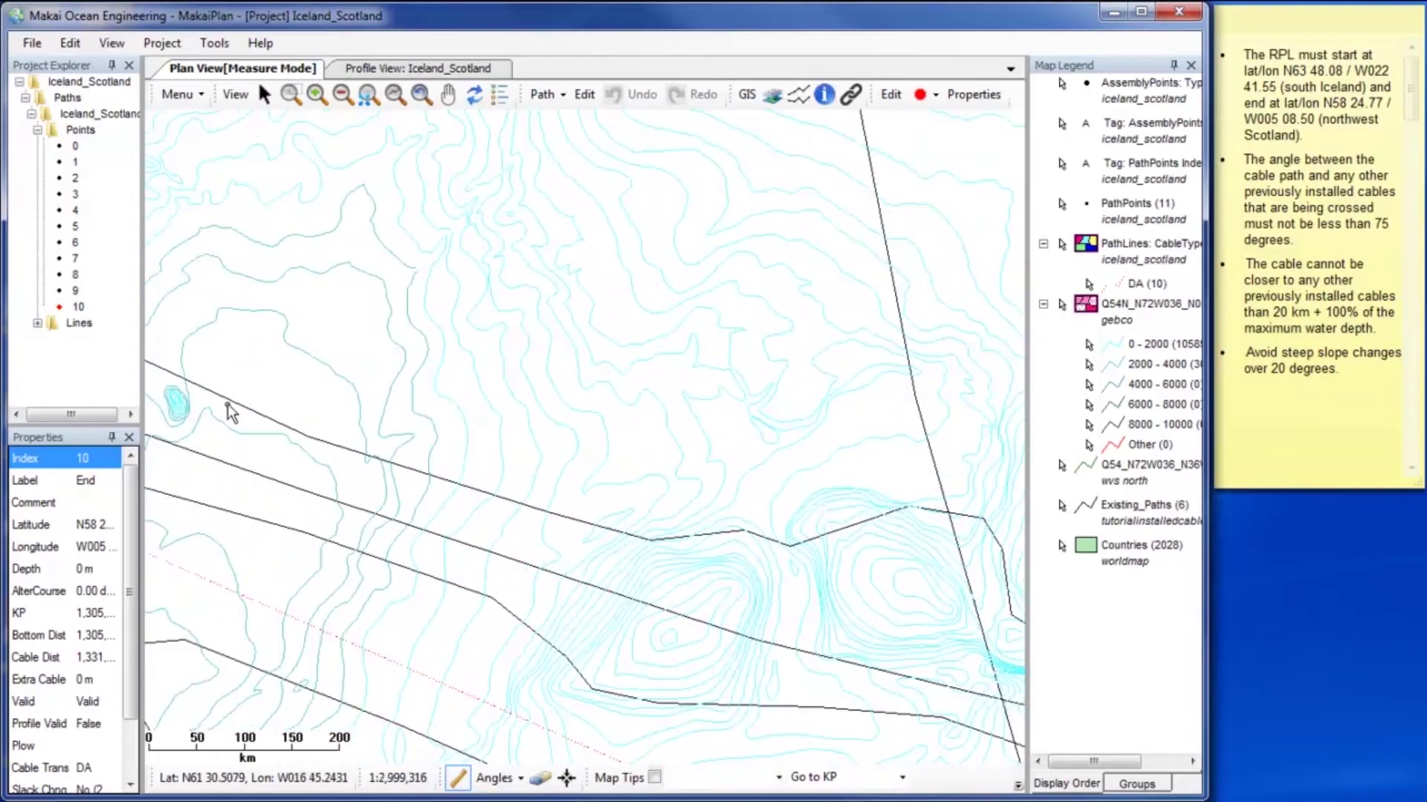
left_click_drag(735, 455, 867, 465)
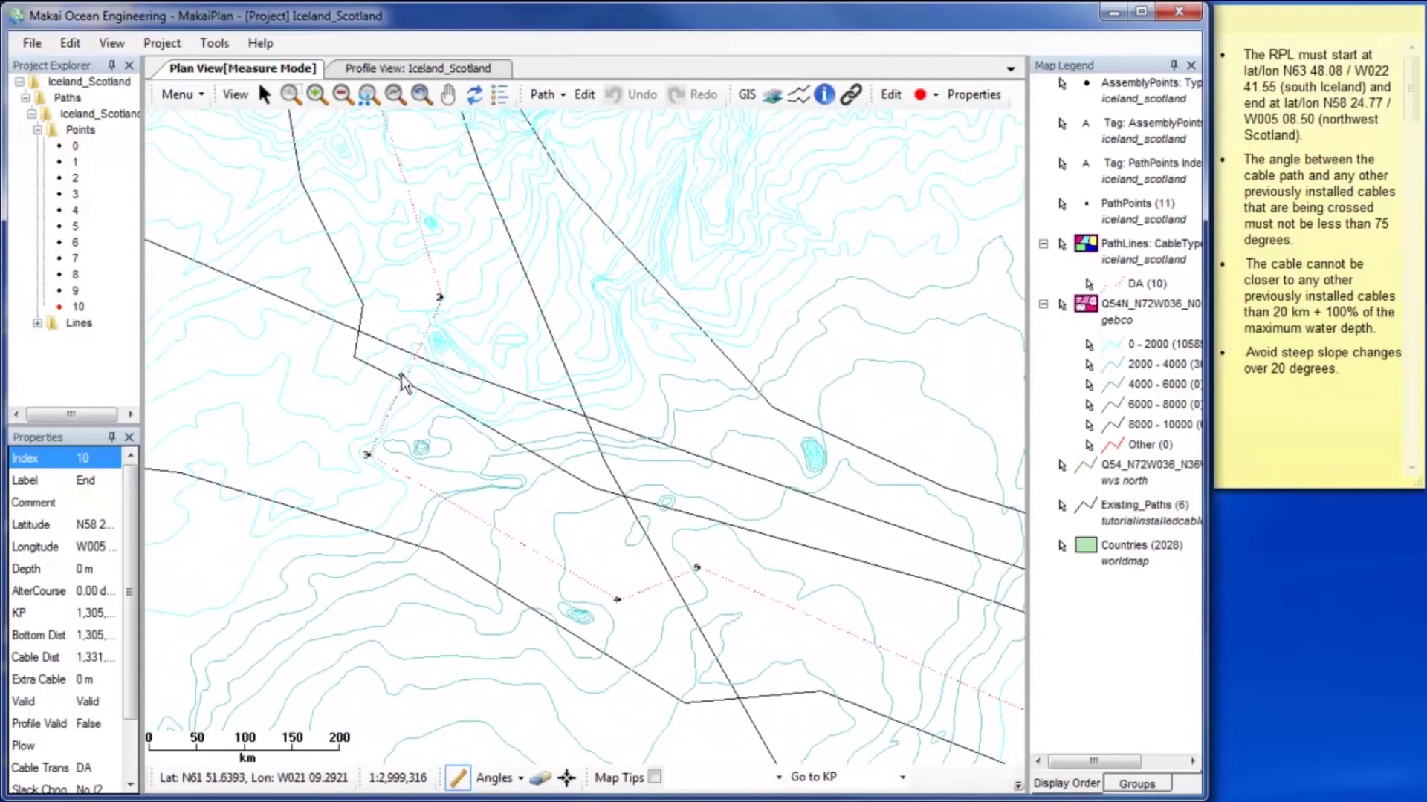
scroll(386, 373, "up", 2)
scroll(386, 373, "up", 1)
left_click_drag(319, 344, 710, 560)
left_click_drag(524, 517, 587, 548)
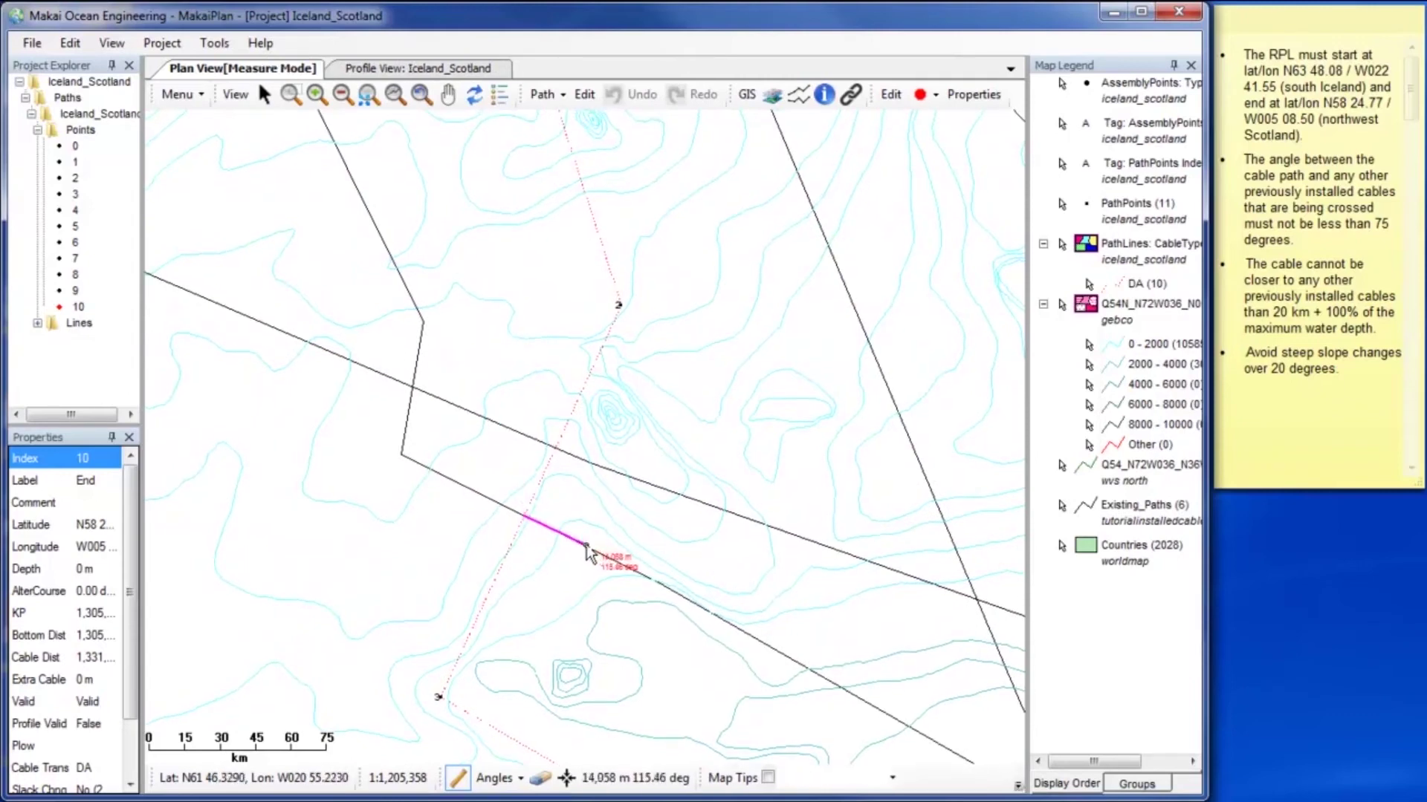
Measure crossing angles at the first cable crossings: 88.16, 88.92 and 83.54 deg
left_click(587, 548)
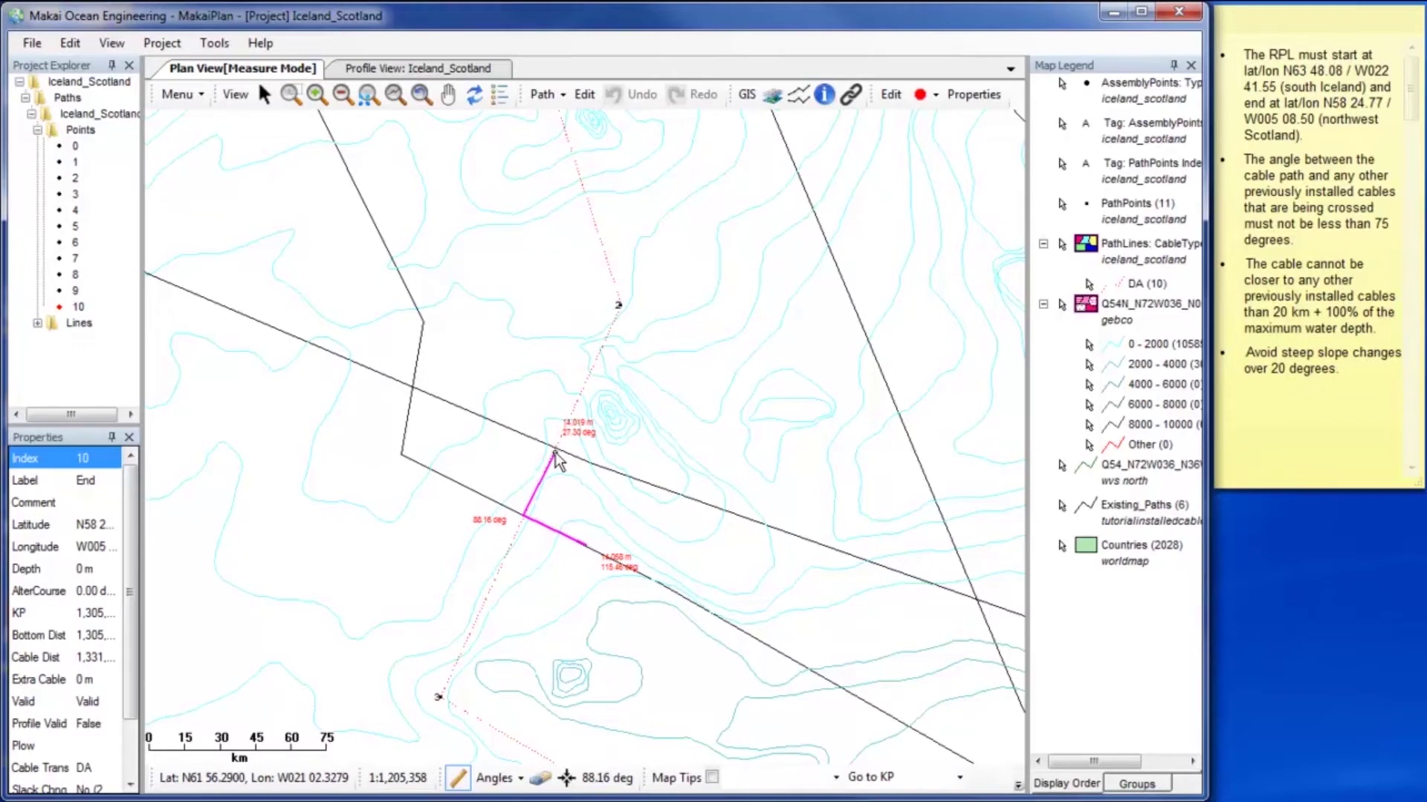
left_click(533, 476)
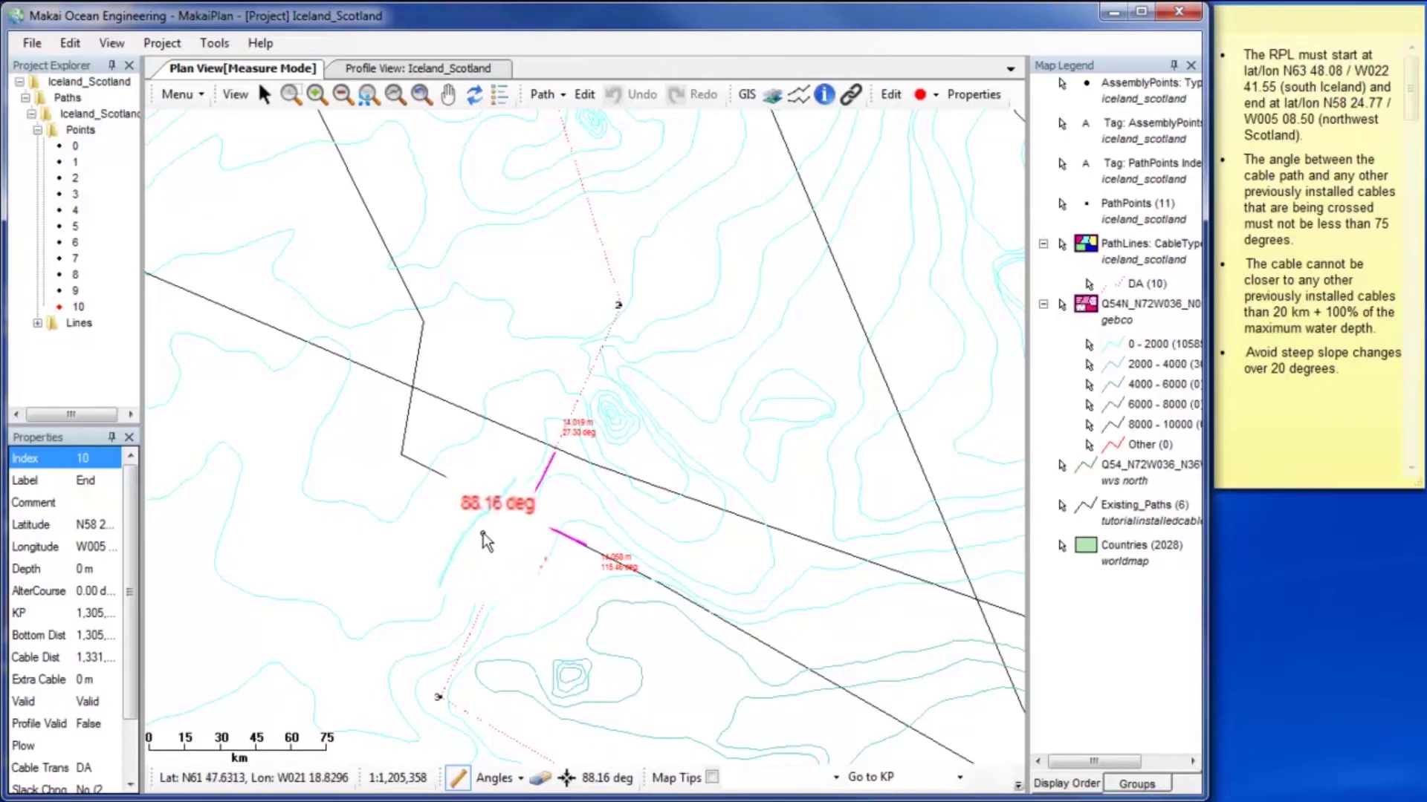
left_click_drag(556, 449, 599, 467)
left_click(599, 466)
left_click(582, 404)
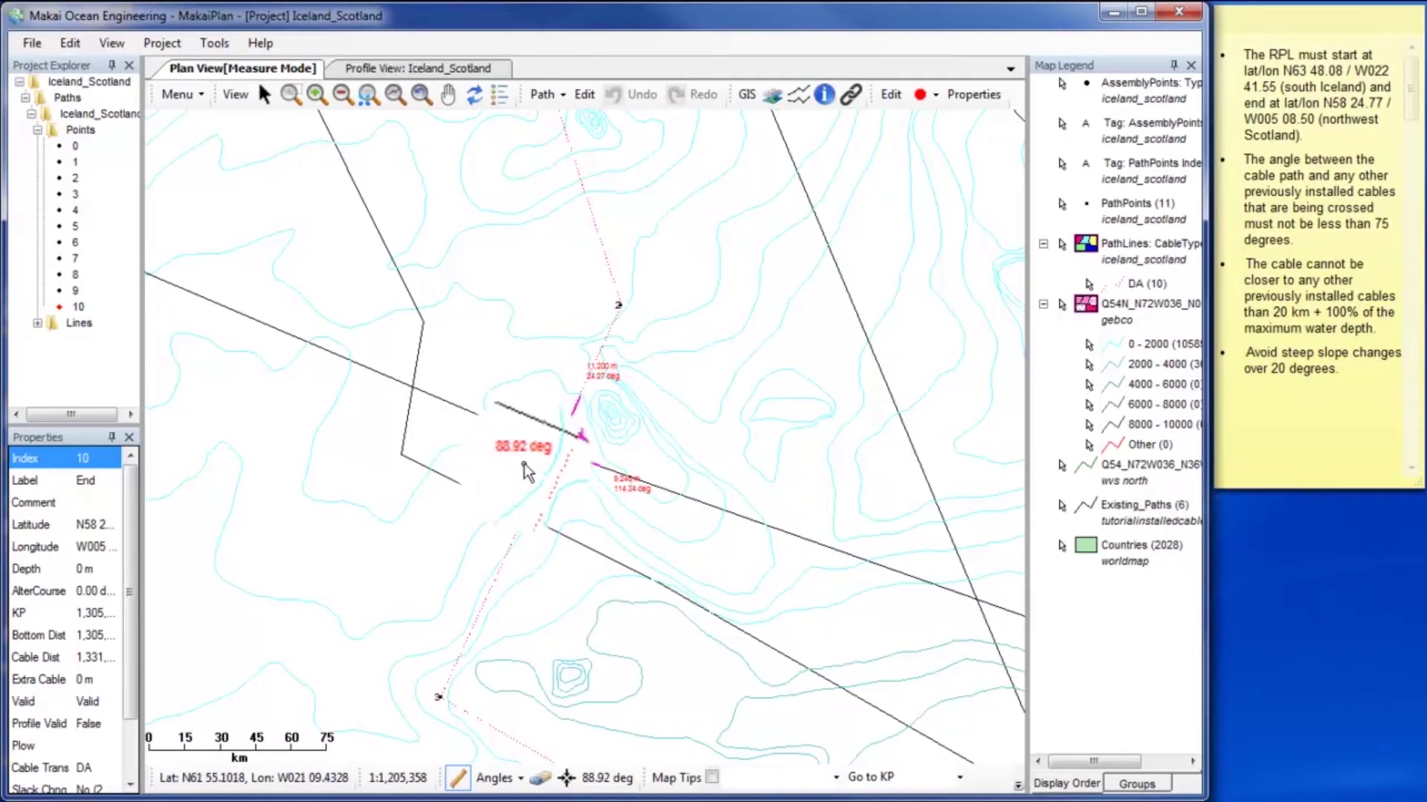
scroll(525, 470, "down", 1)
scroll(805, 572, "up", 1)
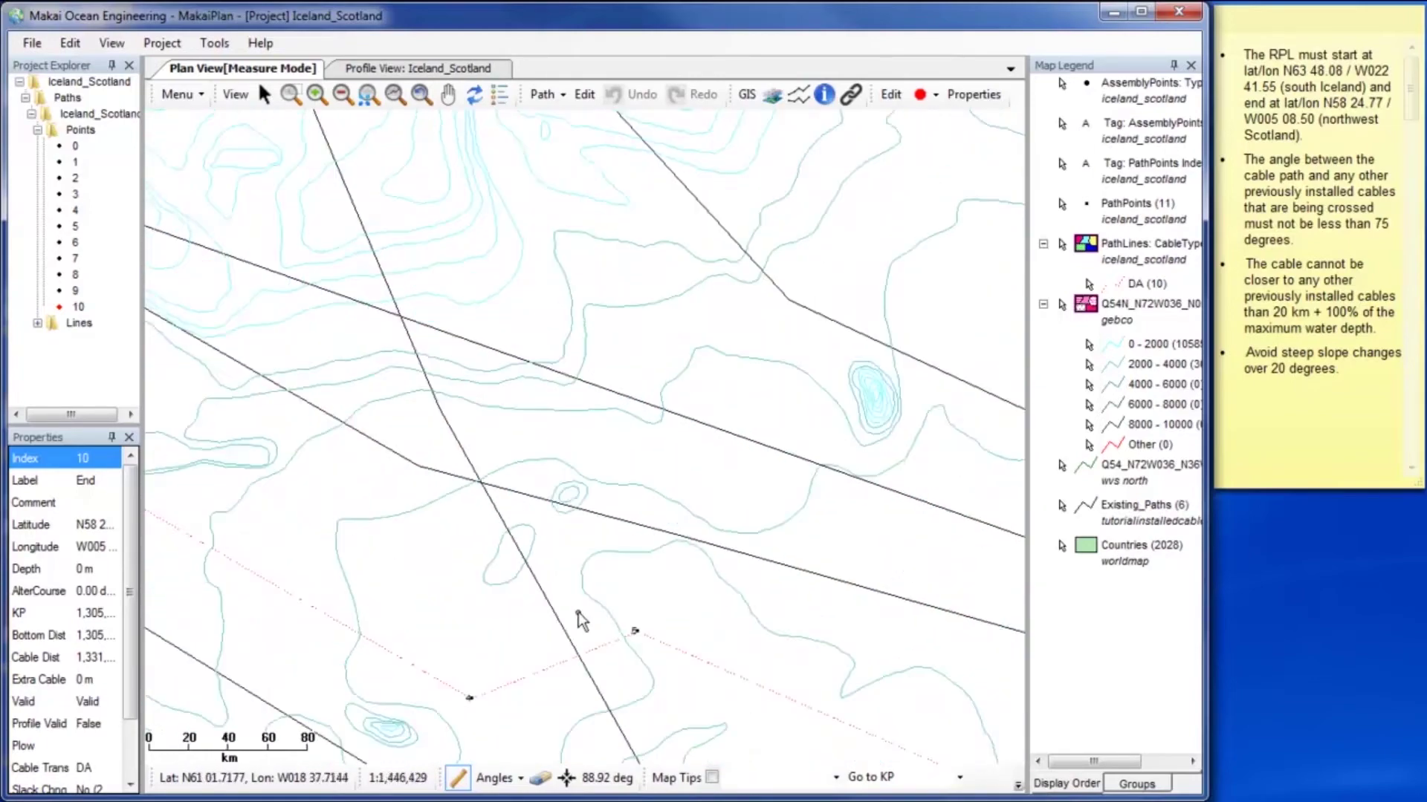
scroll(610, 551, "up", 1)
left_click(645, 626)
left_click(650, 550)
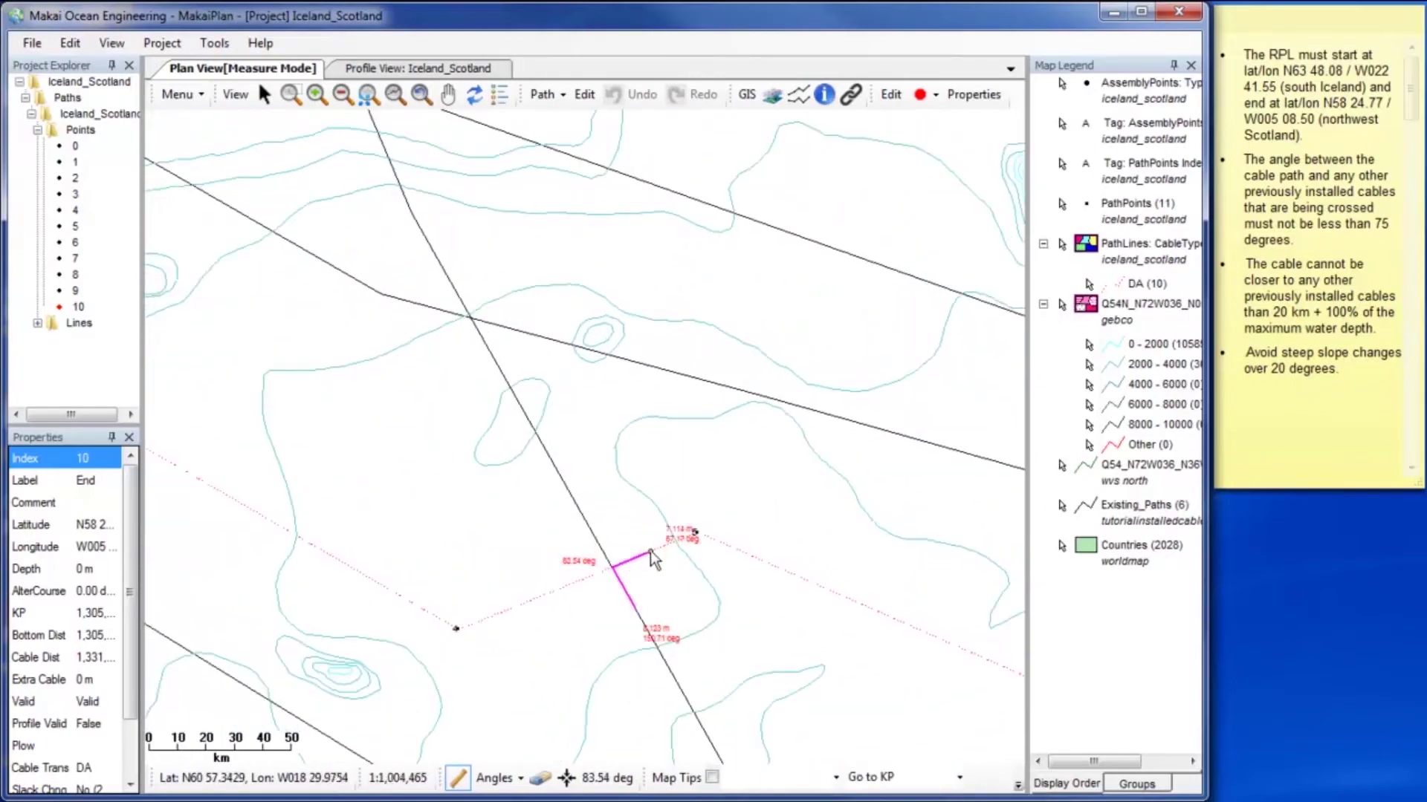
Measure the crossing near Scotland at 87.27 deg and zoom out to the whole route
scroll(572, 571, "down", 2)
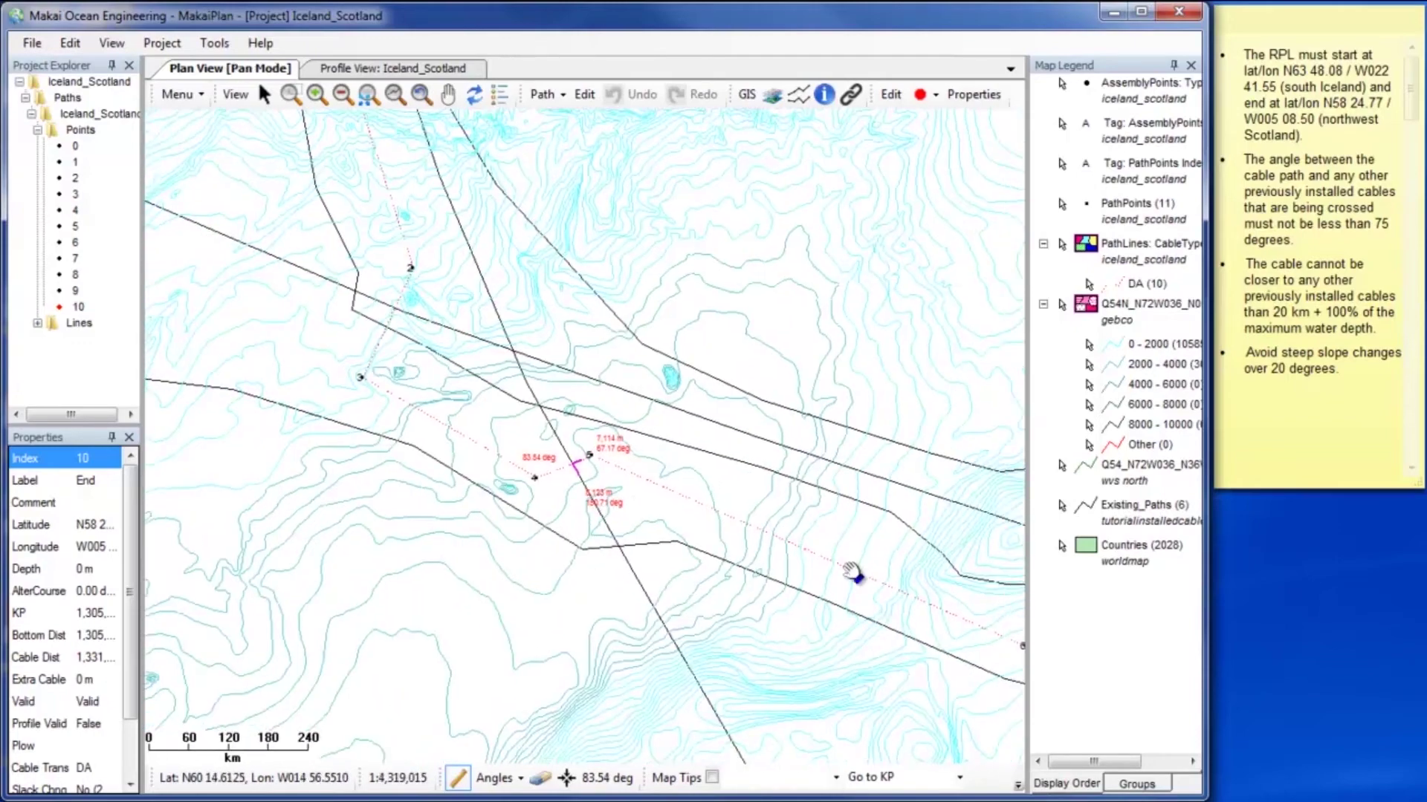
scroll(577, 503, "up", 3)
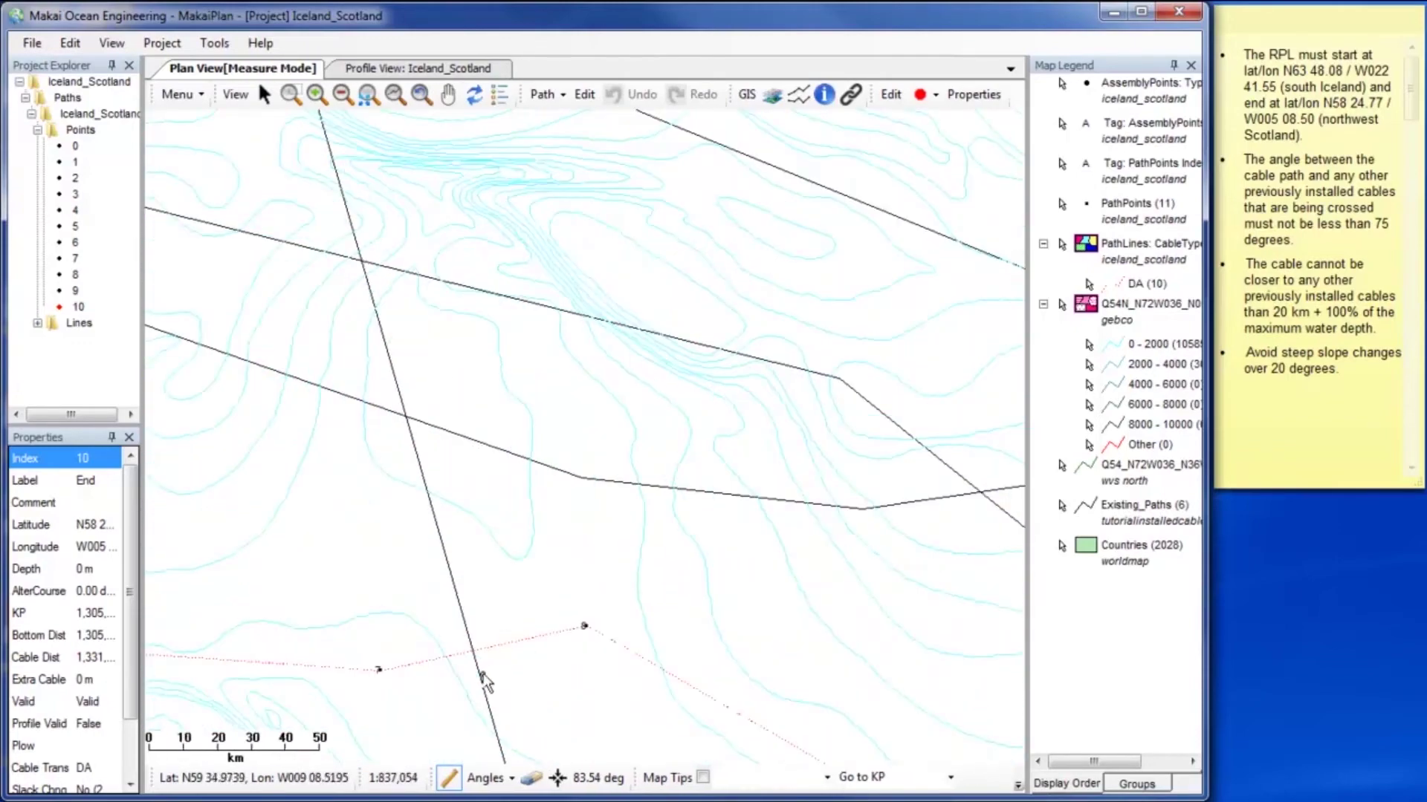
left_click(473, 654)
left_click(485, 706)
left_click(511, 642)
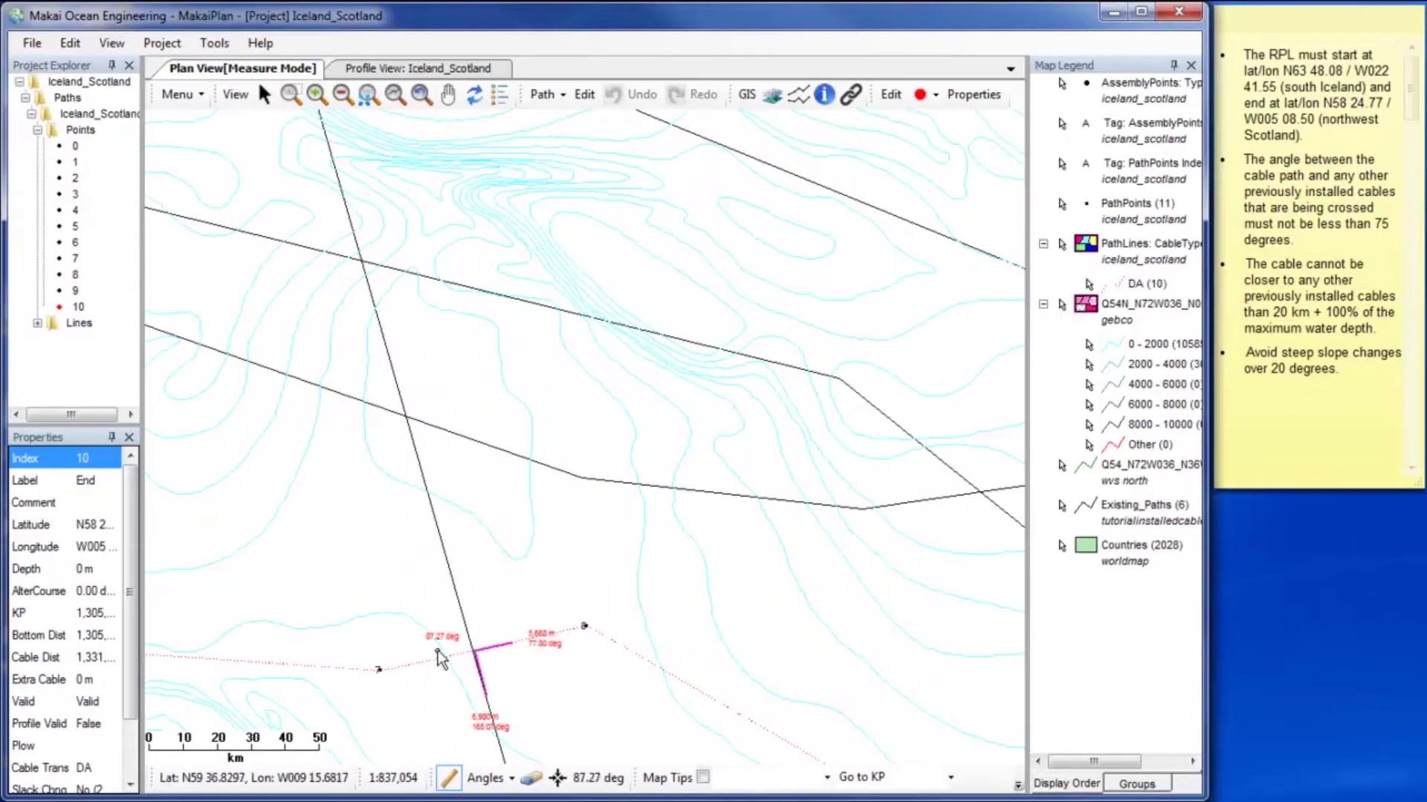
scroll(438, 654, "down", 2)
scroll(662, 563, "down", 2)
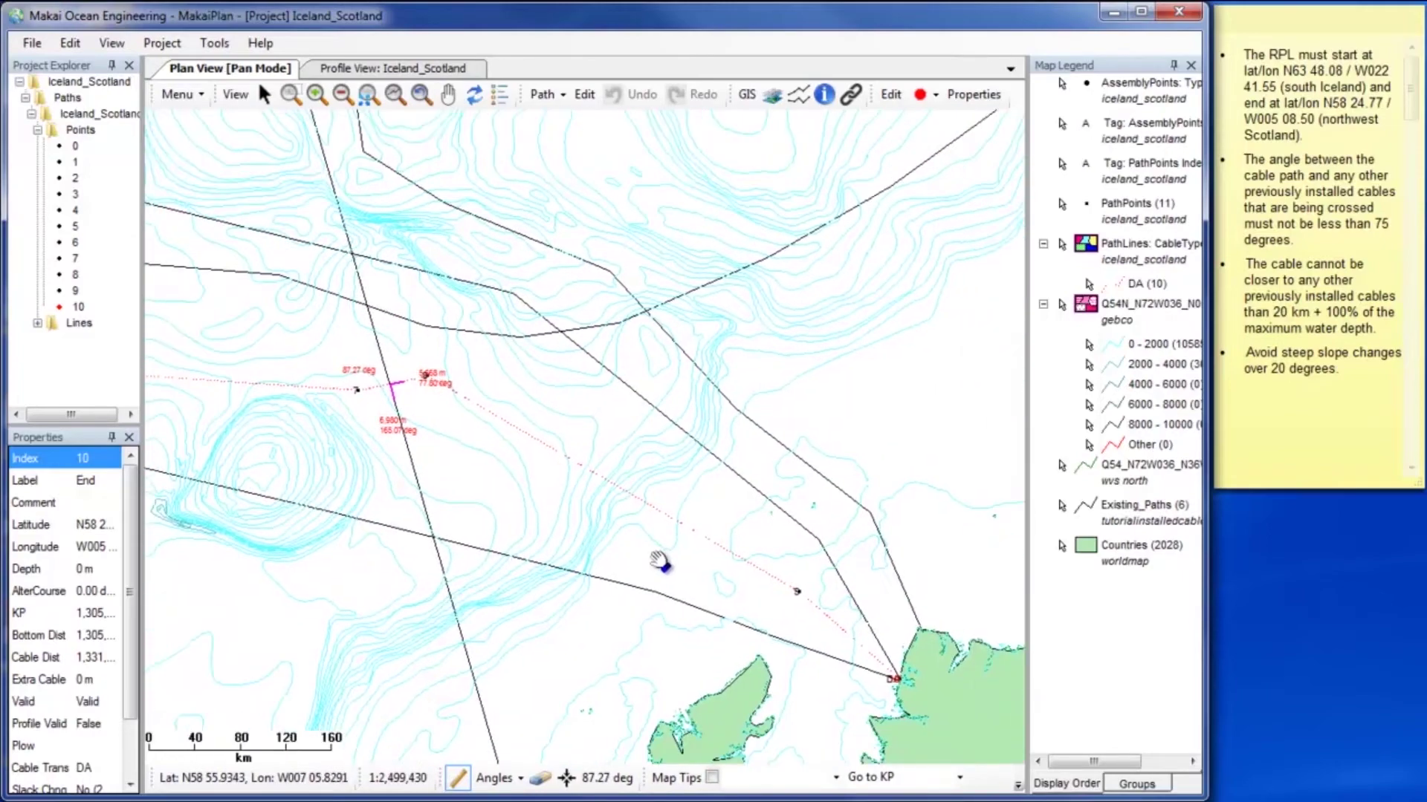
scroll(657, 562, "down", 1)
left_click_drag(346, 339, 666, 514)
scroll(663, 508, "down", 1)
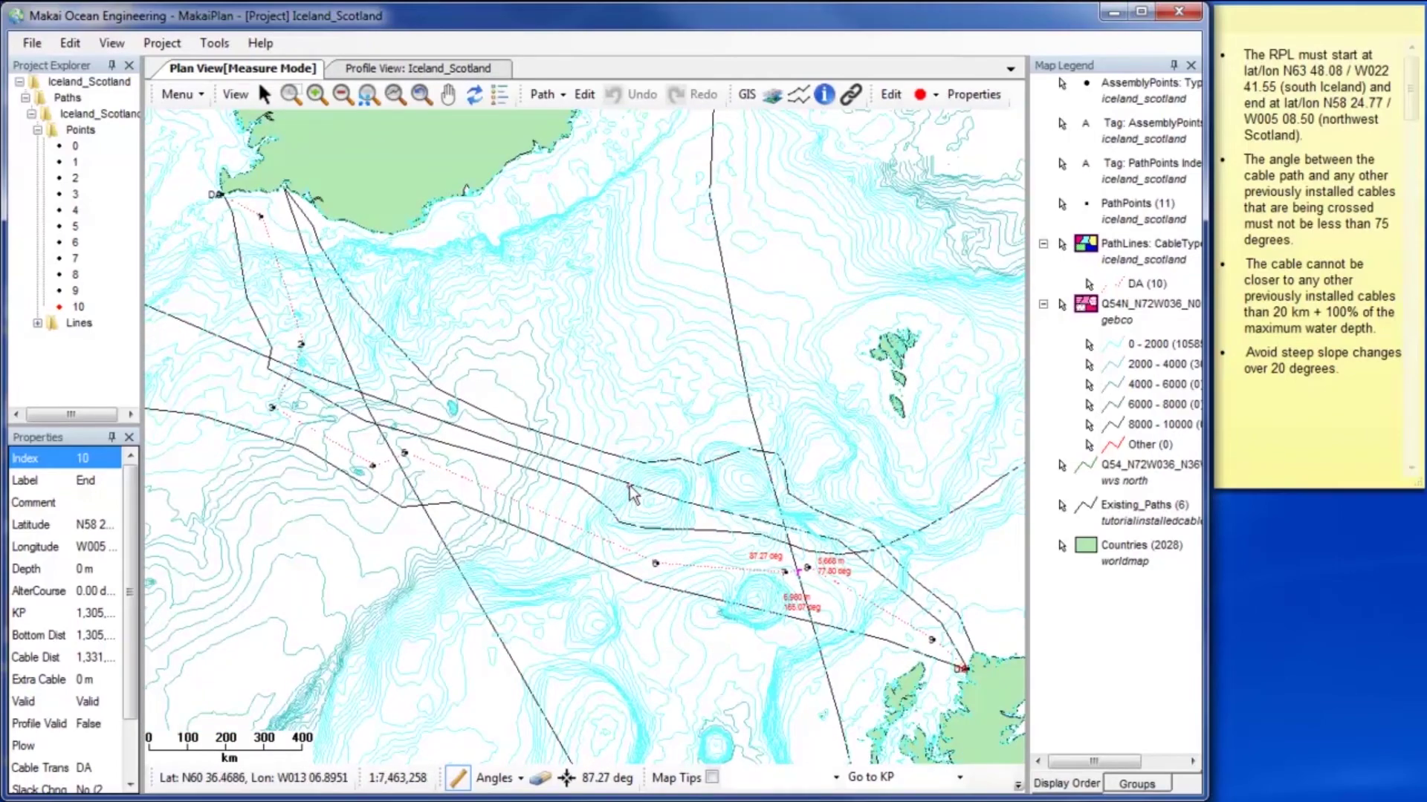
Turn off measuring and add a 22500 m buffer zone around the route lines
left_click(457, 778)
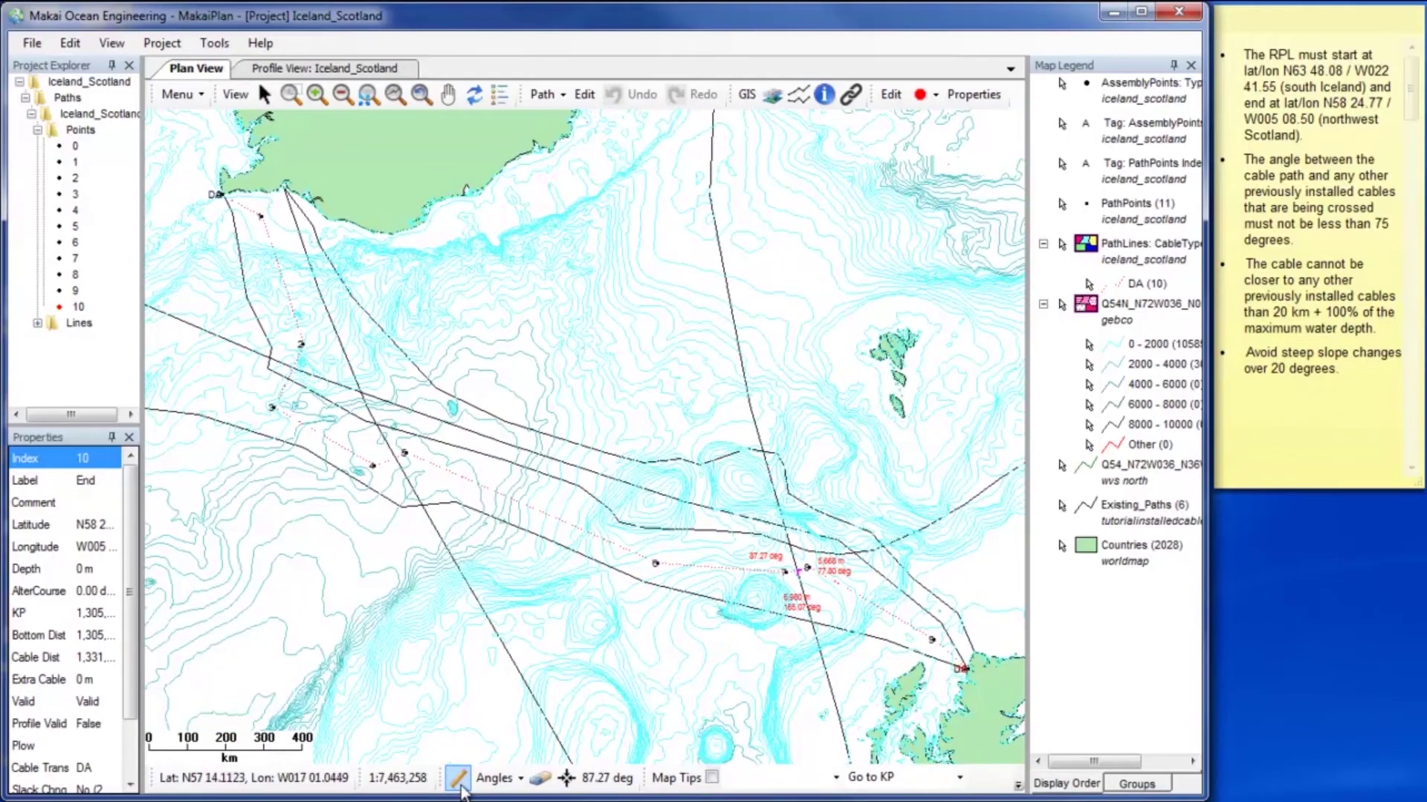
left_click(162, 43)
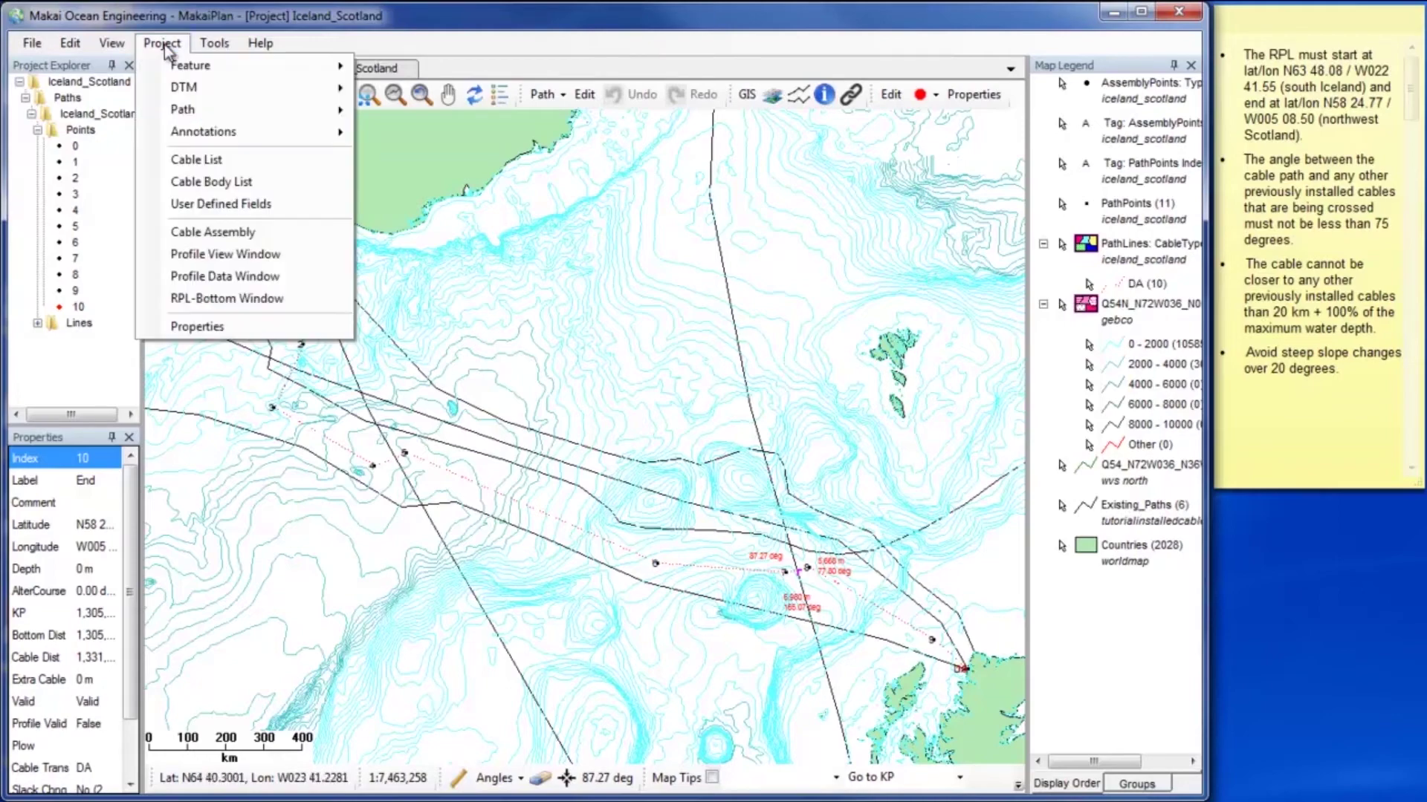
mouse_move(190, 115)
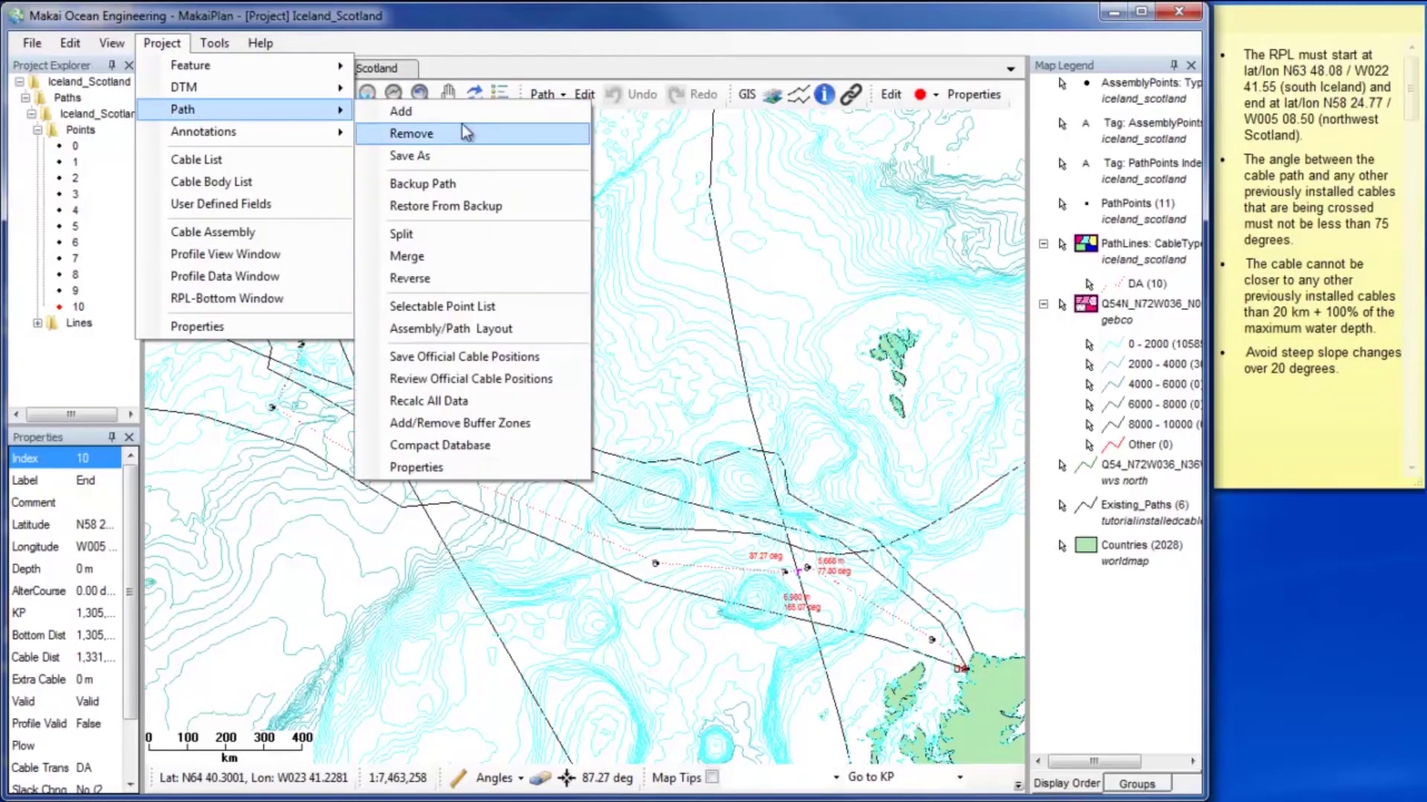
left_click(546, 423)
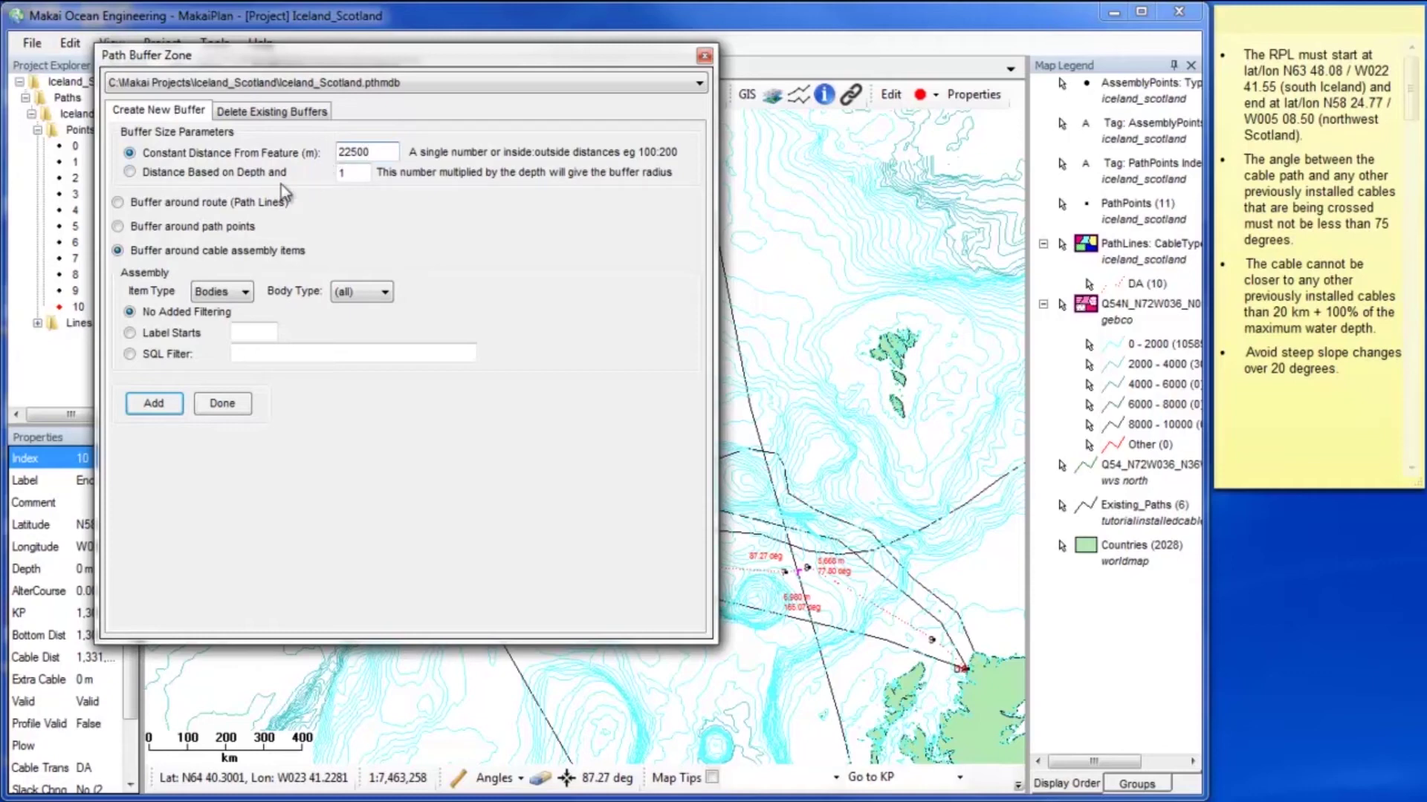
left_click(181, 202)
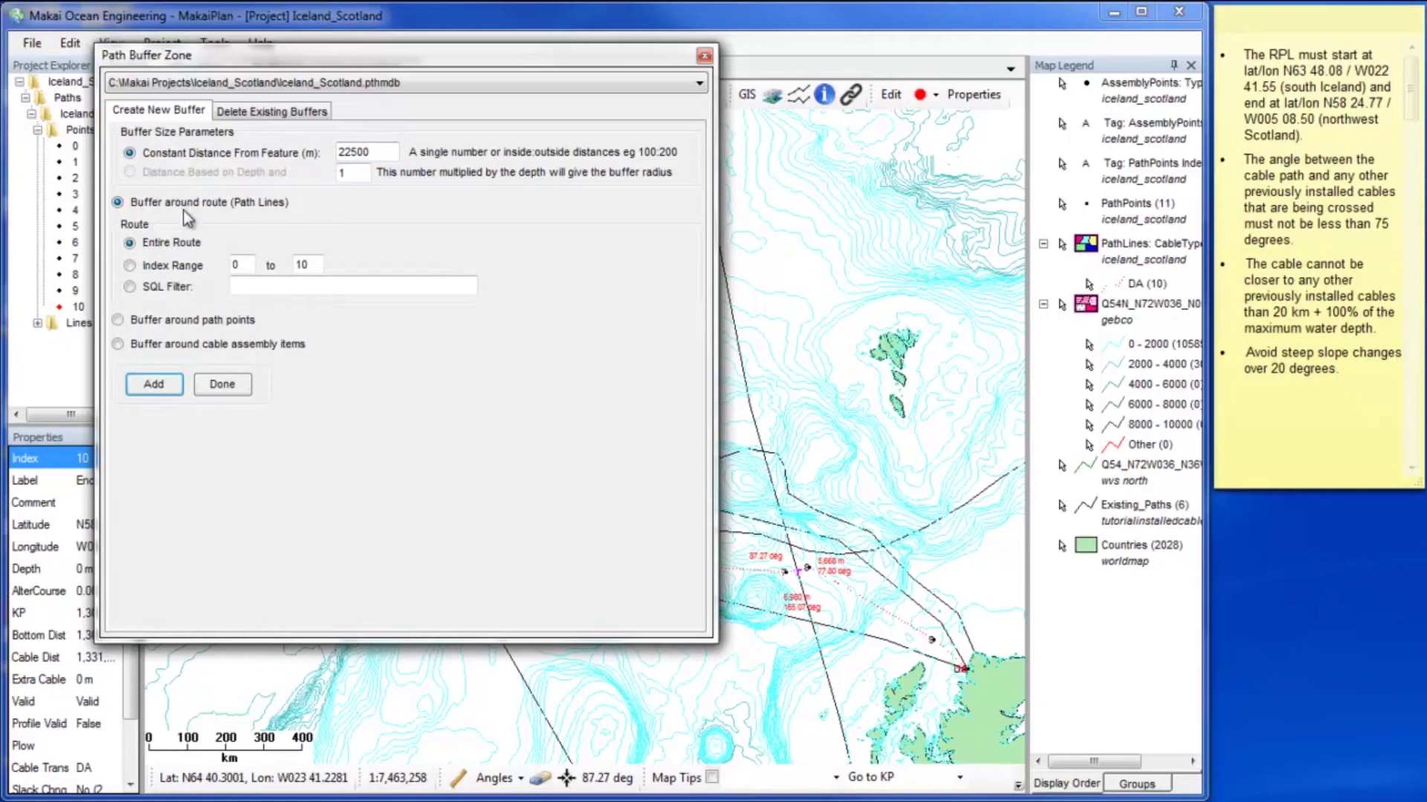
left_click(154, 385)
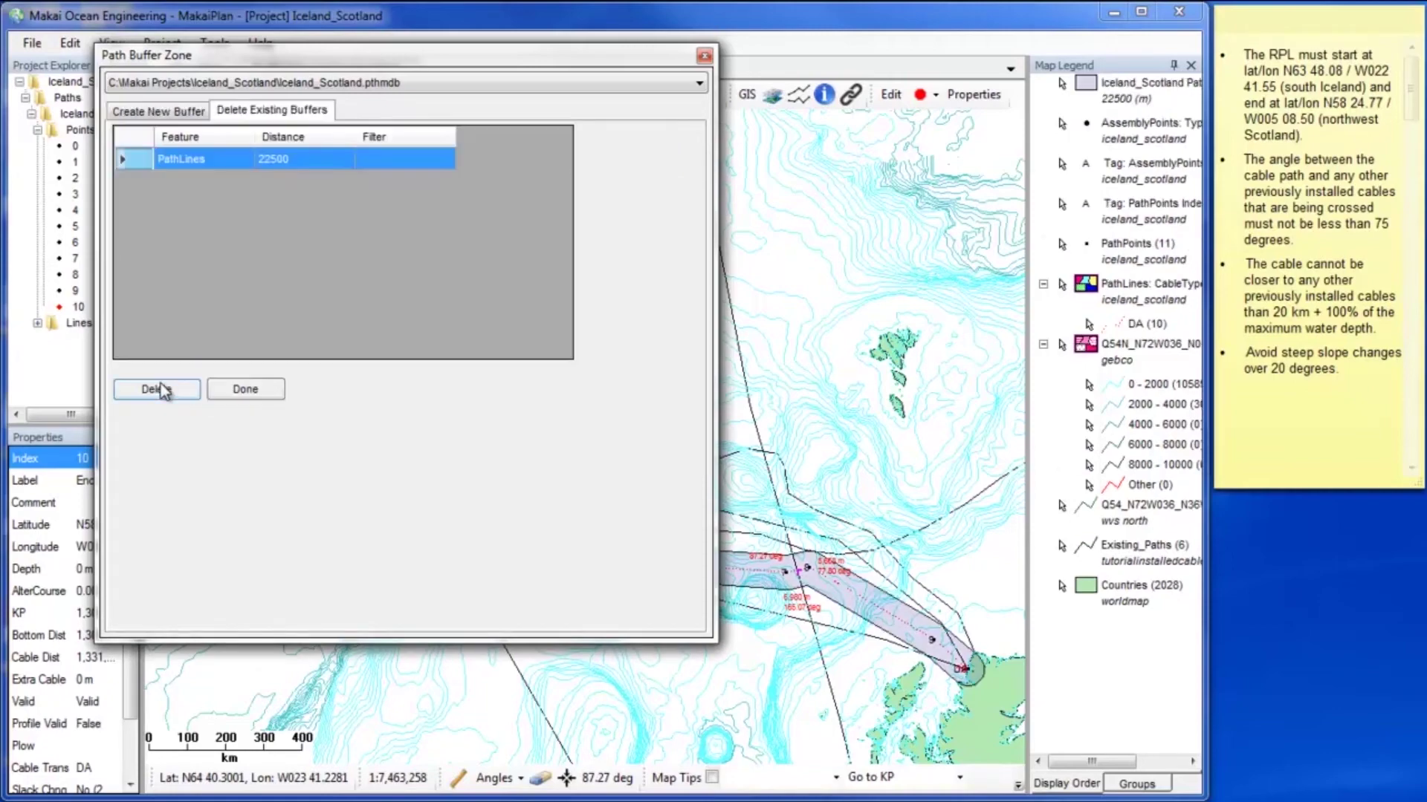
left_click(245, 389)
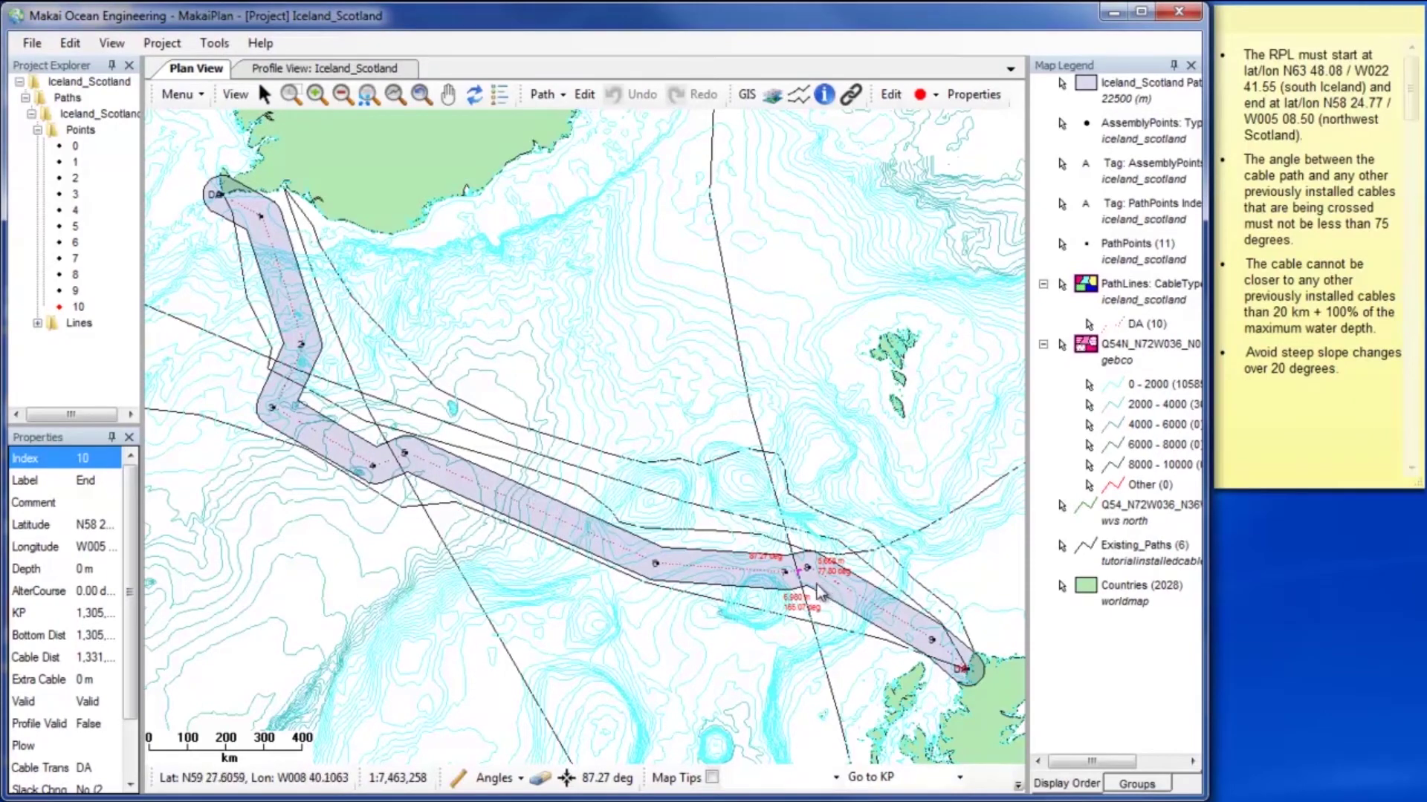
Reposition route points 7 and 8 near the cable crossing to improve the angle
scroll(817, 594, "up", 2)
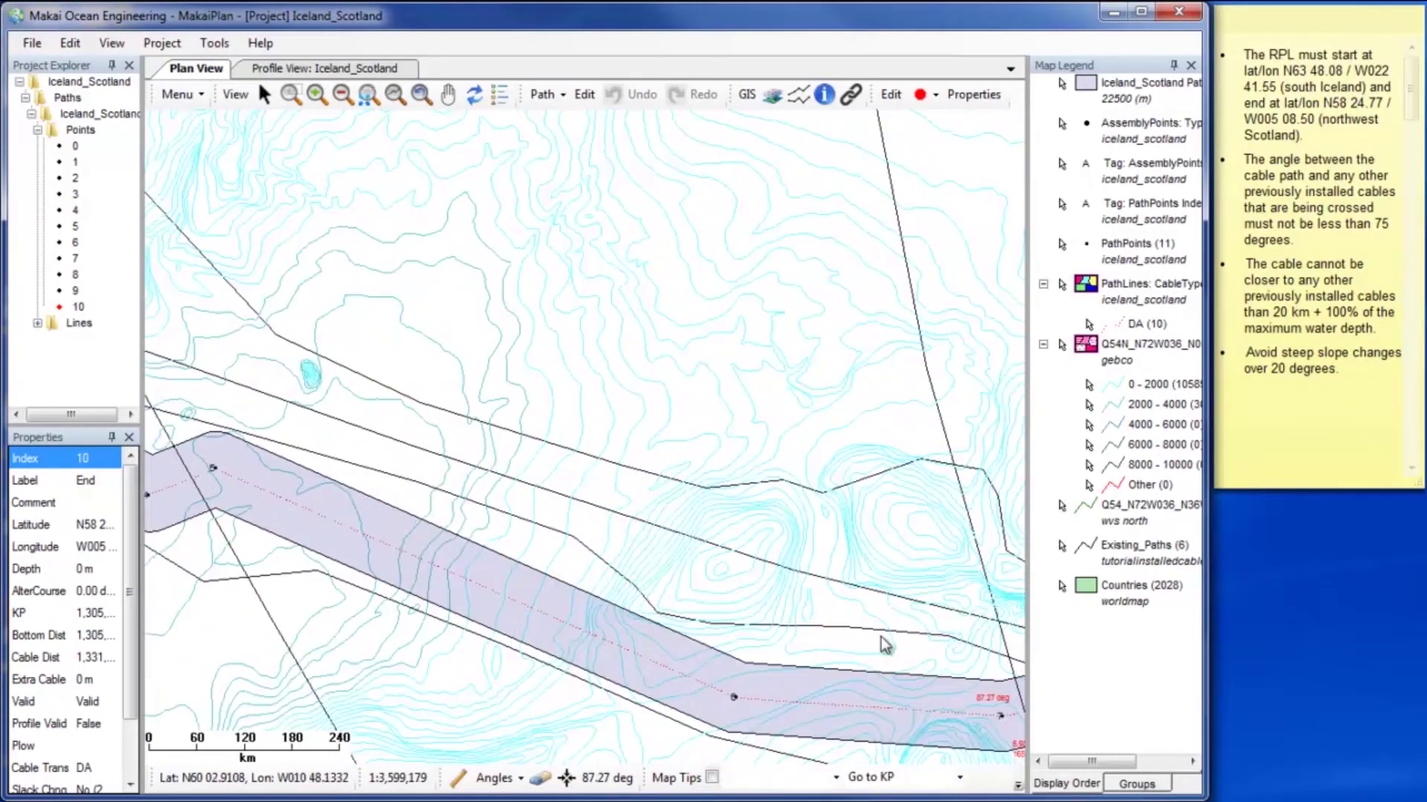
scroll(631, 557, "up", 3)
left_click_drag(641, 590, 550, 440)
scroll(551, 440, "up", 1)
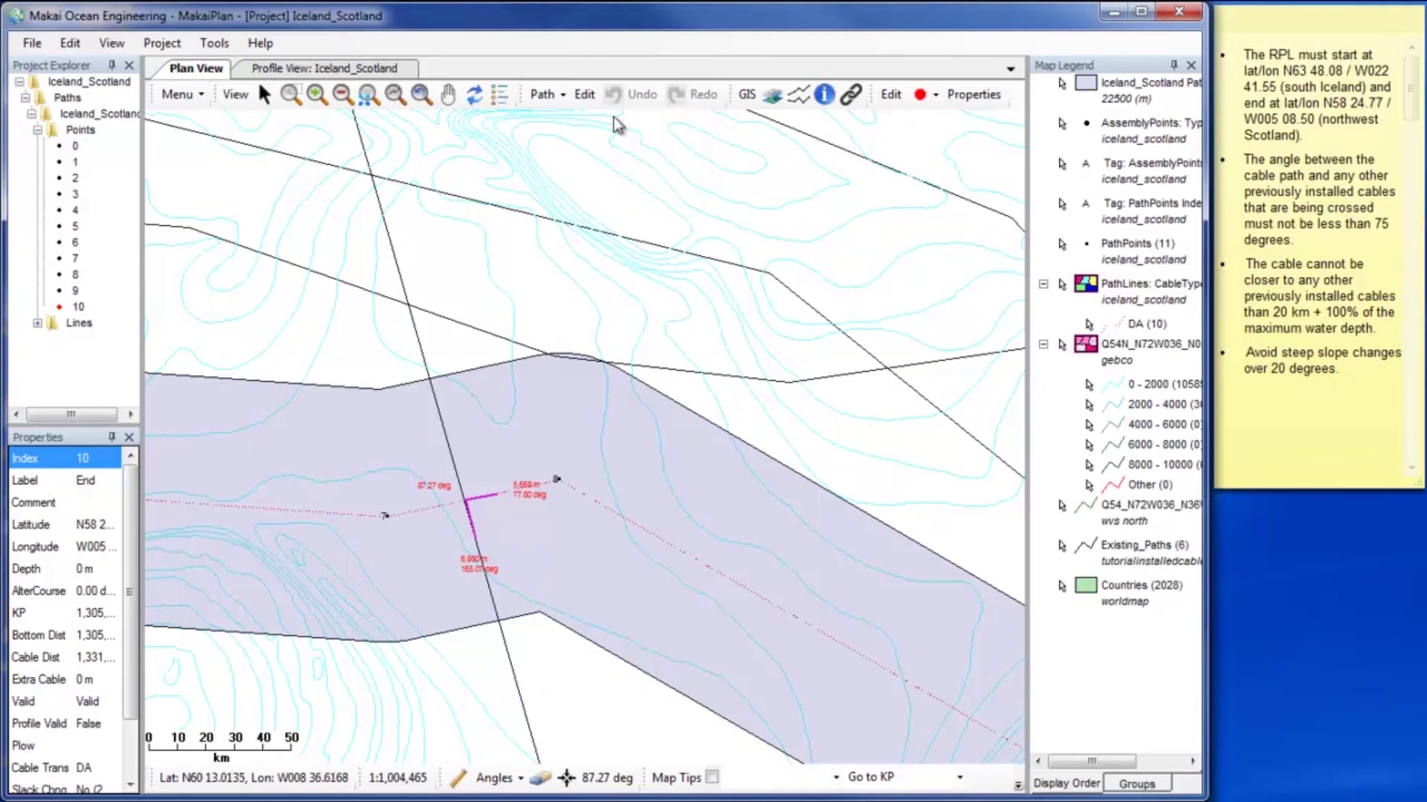
left_click(582, 96)
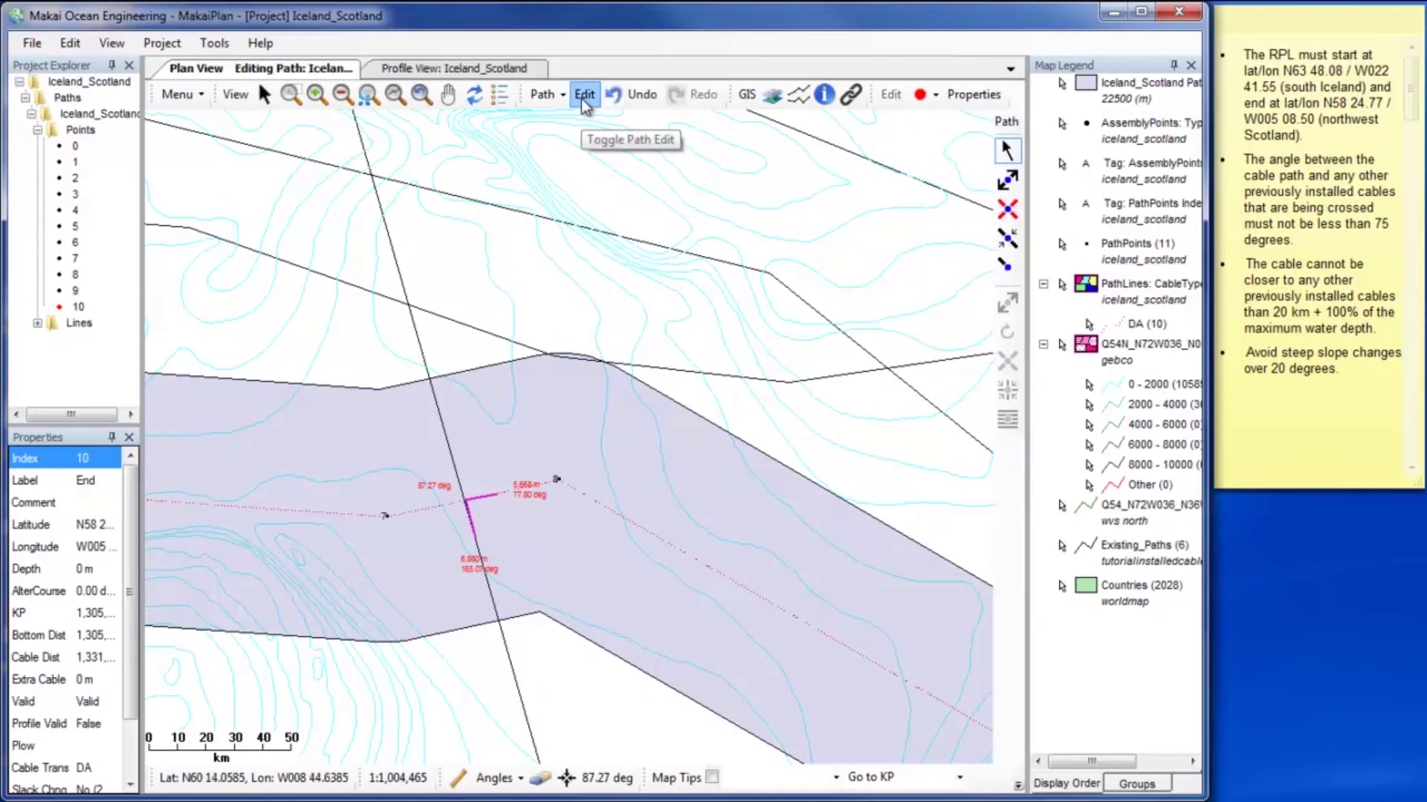
left_click(1007, 180)
left_click_drag(385, 515, 384, 520)
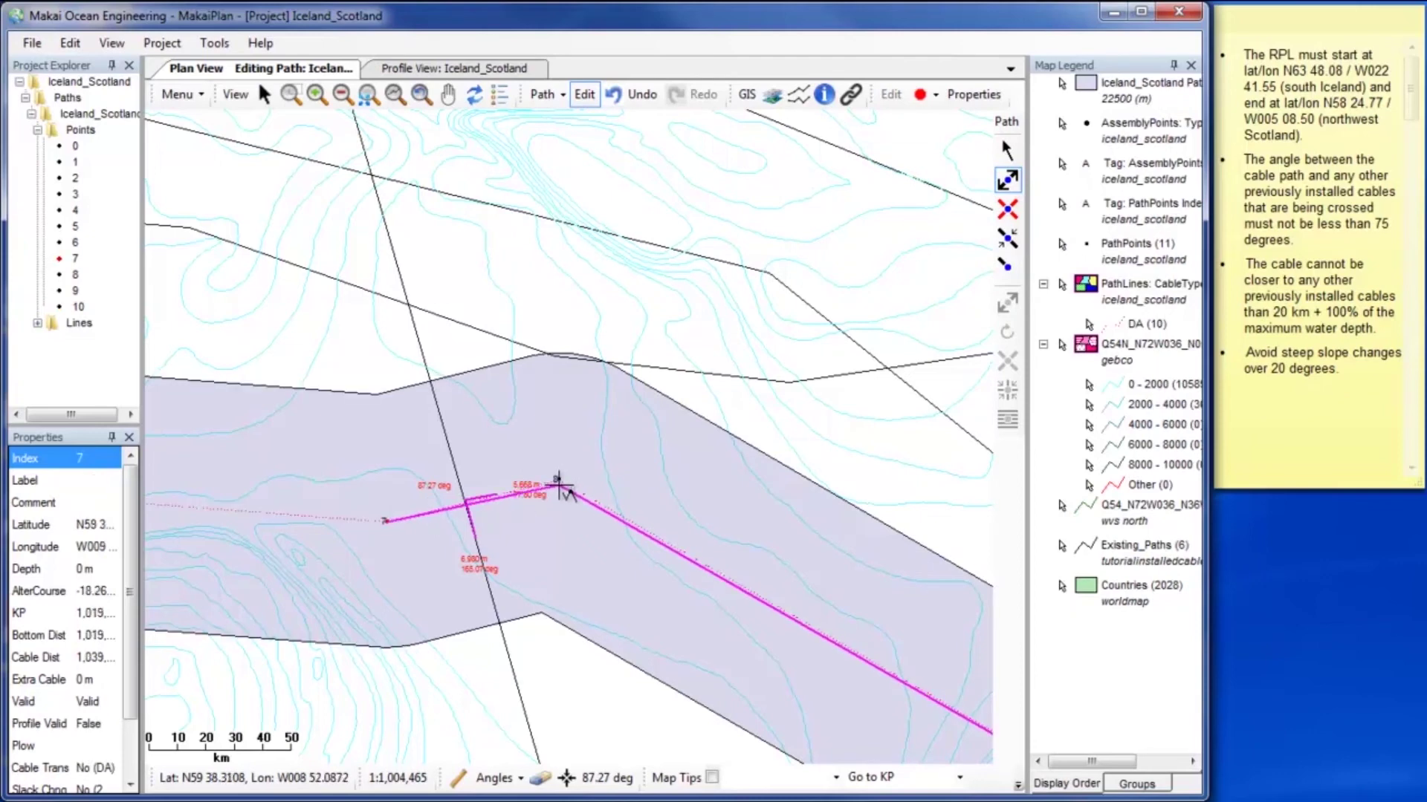
left_click_drag(559, 487, 557, 485)
Re-measure the crossing angle, erase the angle measurements and stop editing the path
key("m")
left_click(466, 508)
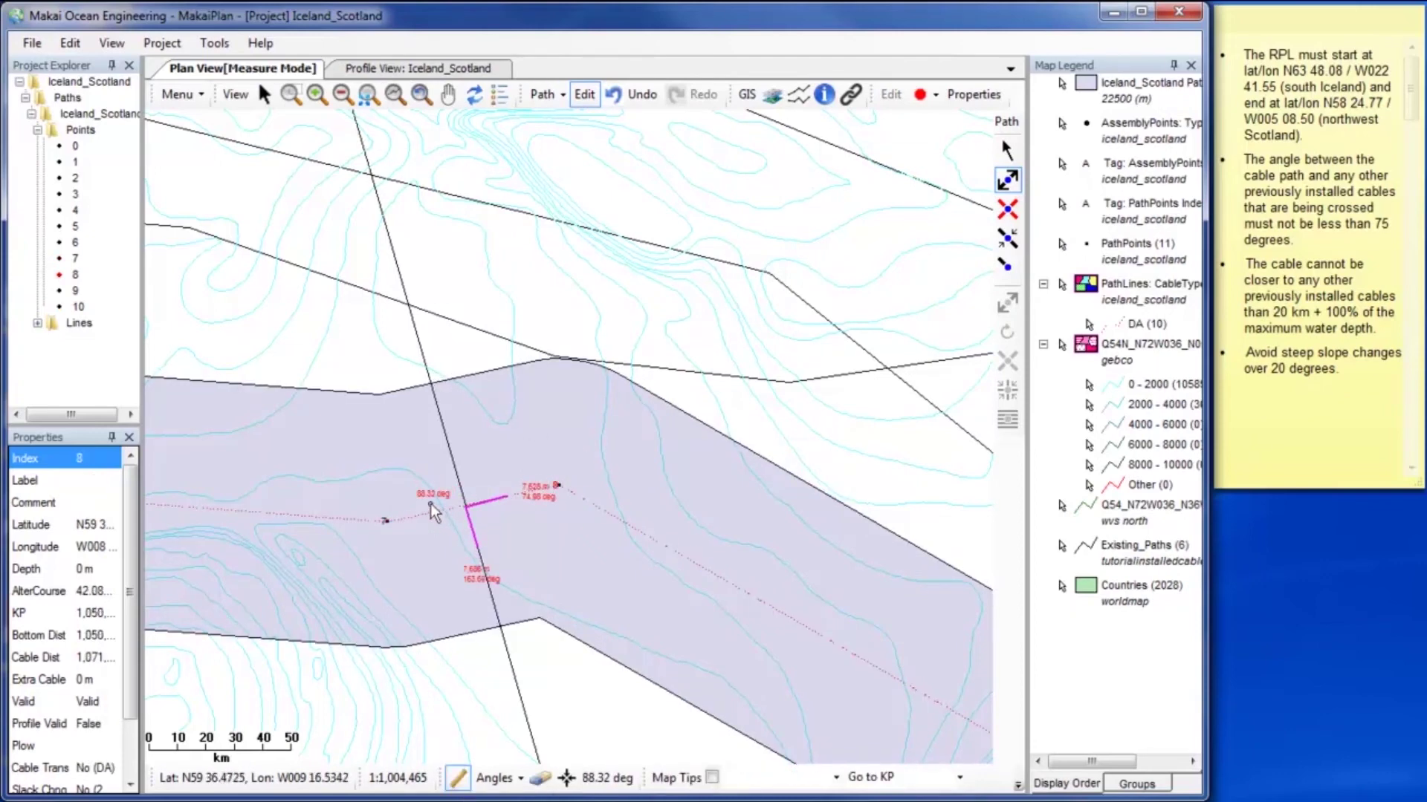
left_click(532, 784)
left_click(457, 778)
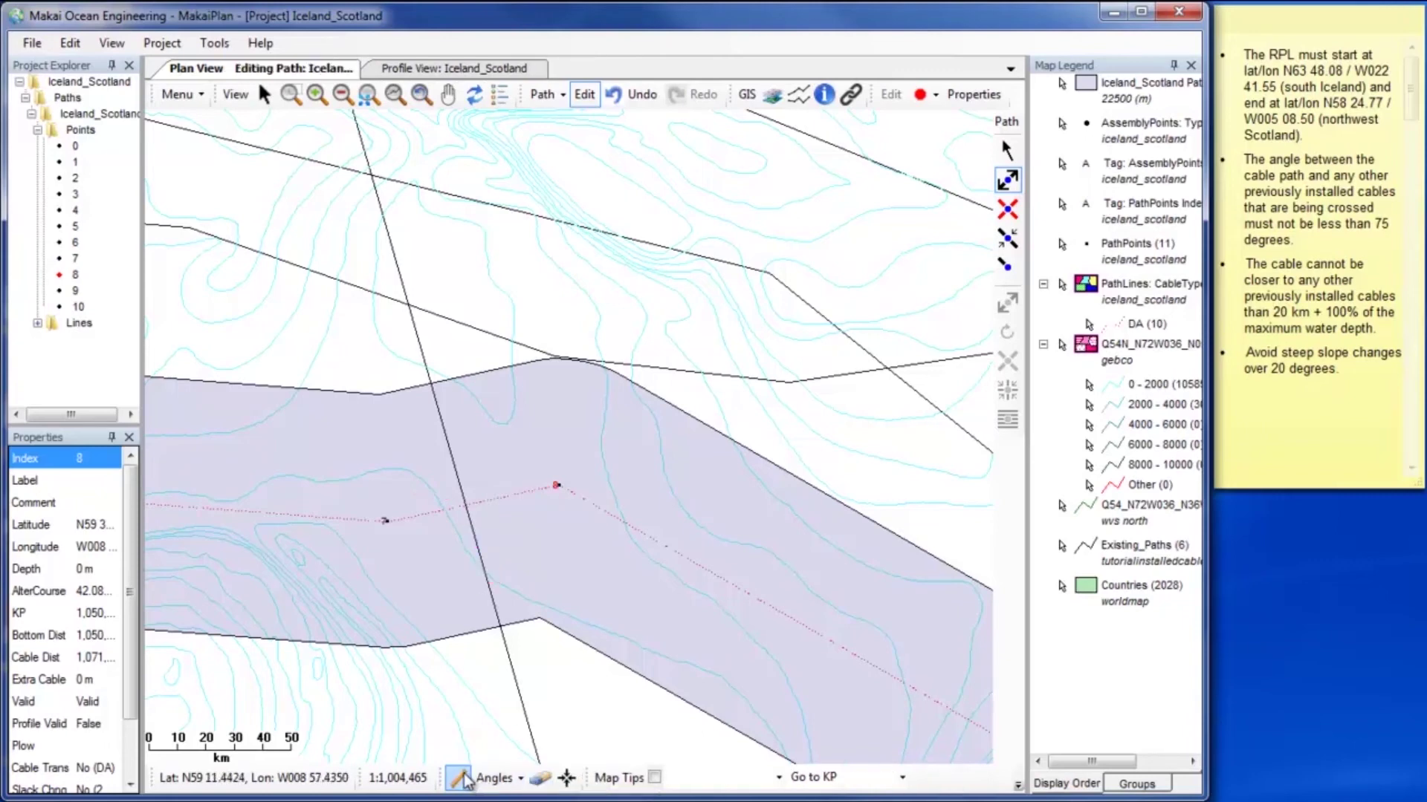
left_click(587, 97)
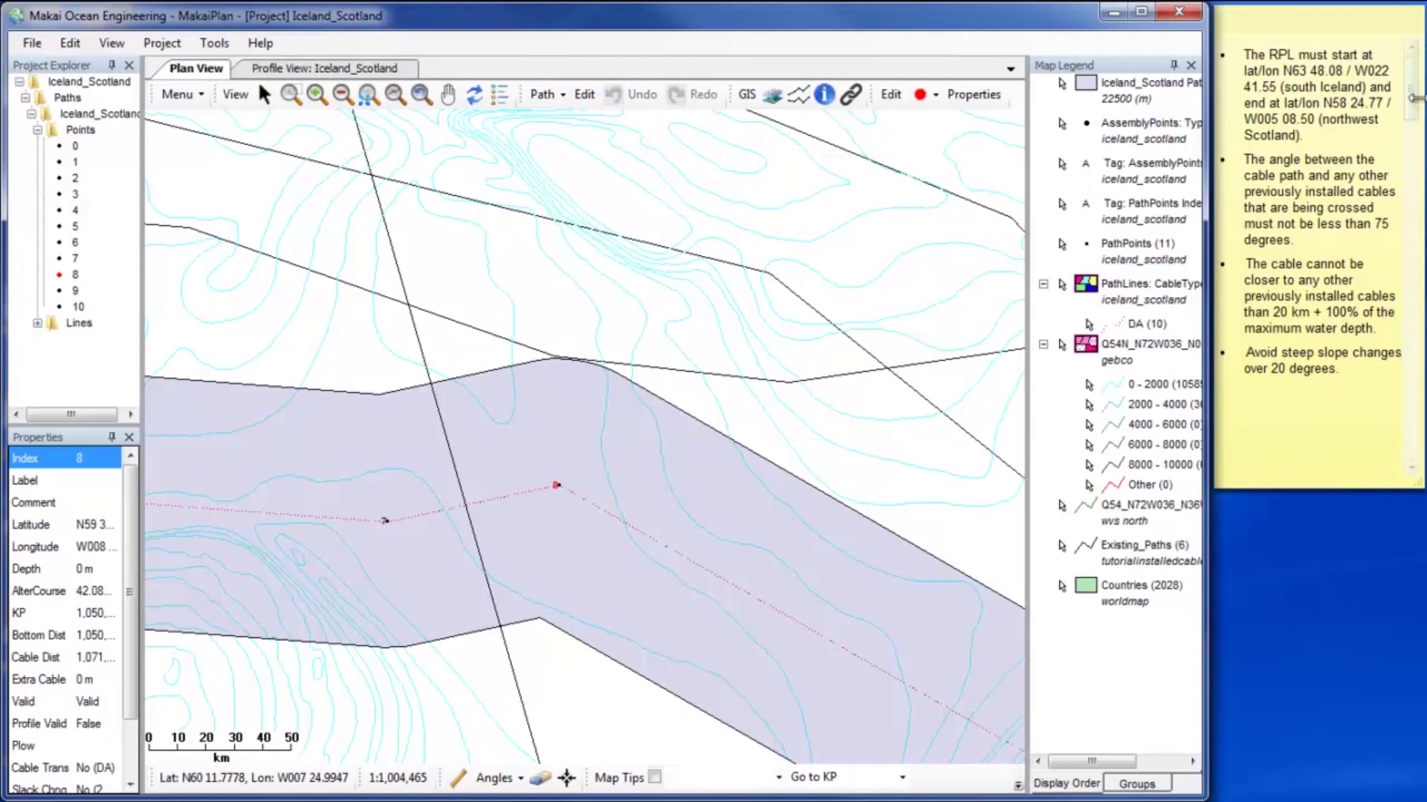
Set route point 0's slack change to 2.00 as bottom slack and apply it
left_click_drag(1412, 95, 1412, 178)
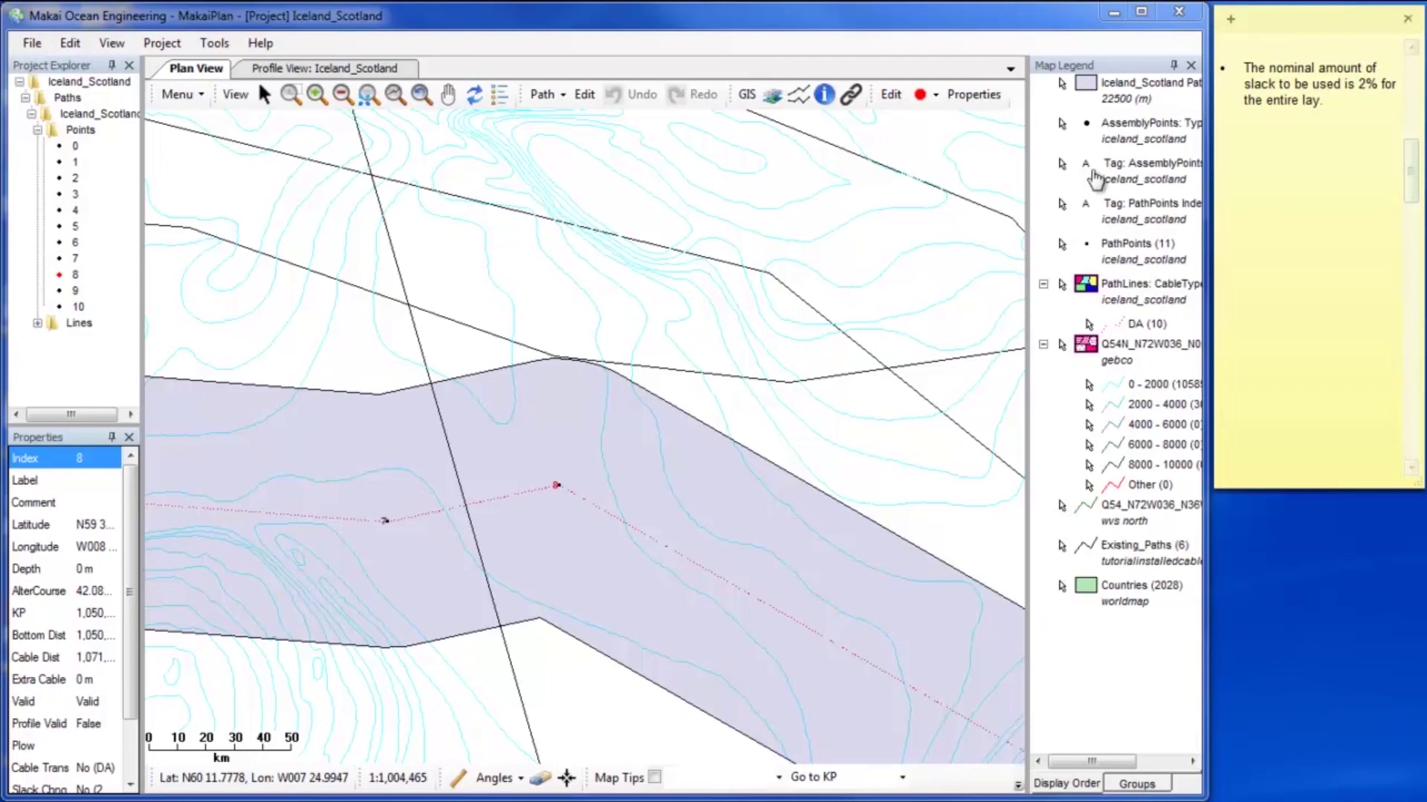
left_click(396, 97)
left_click(396, 96)
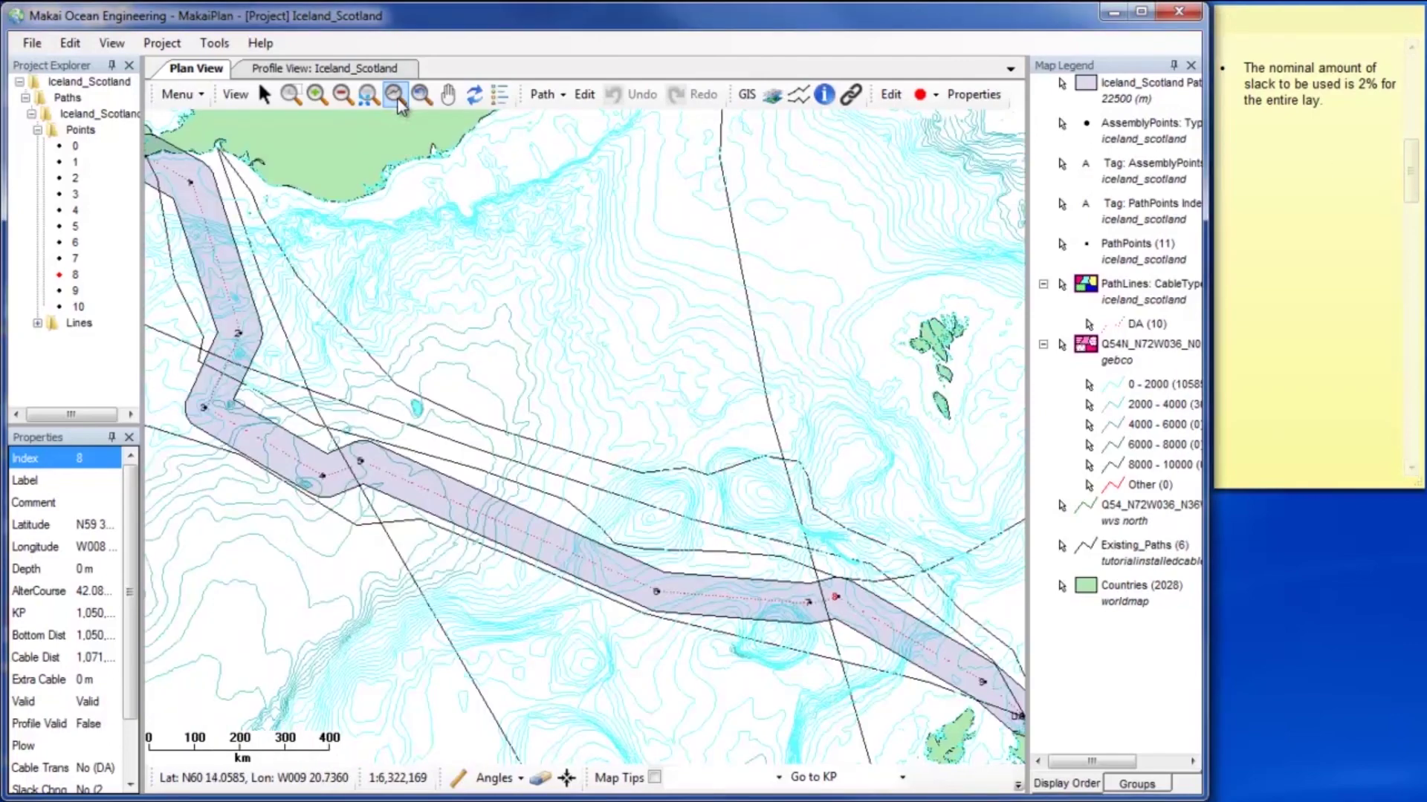
scroll(412, 287, "down", 1)
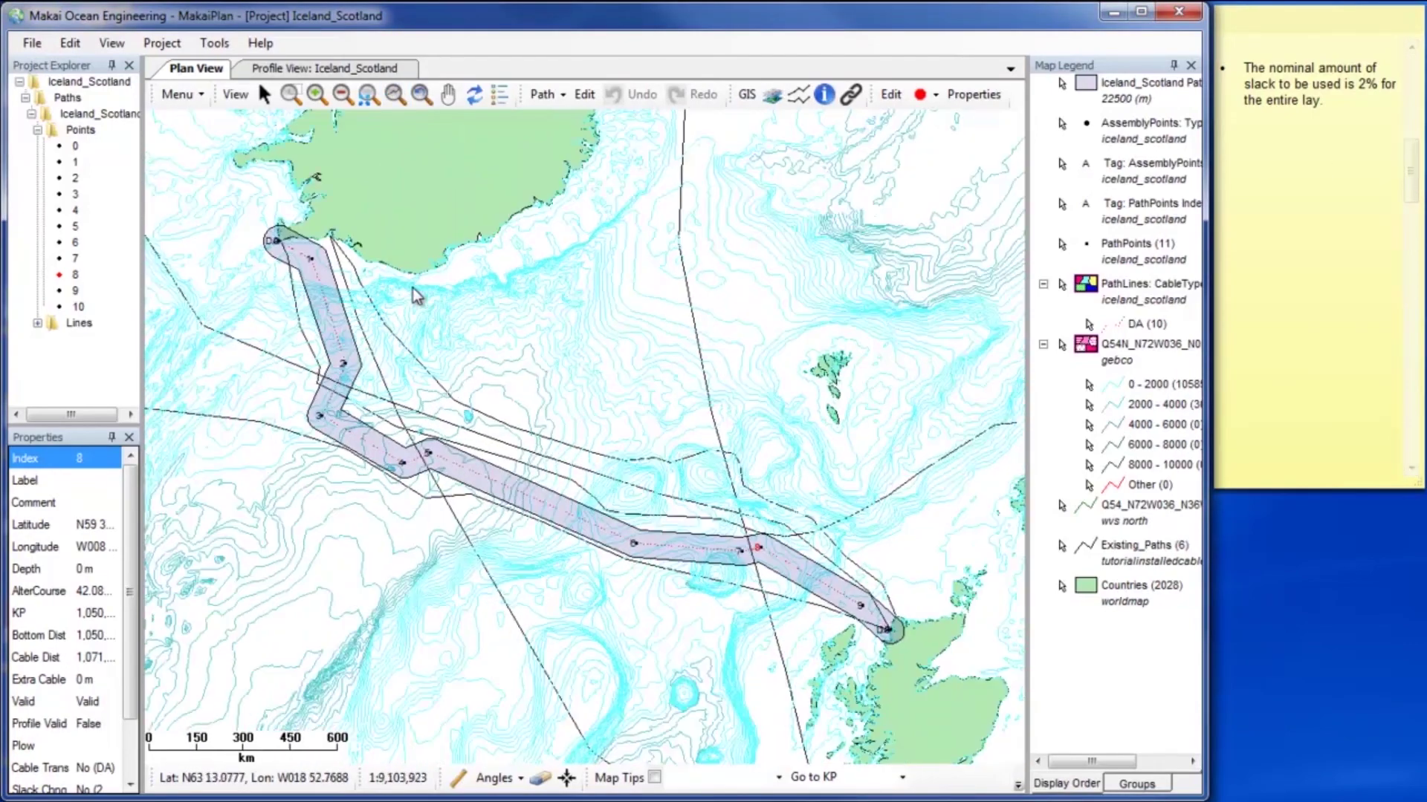
right_click(278, 240)
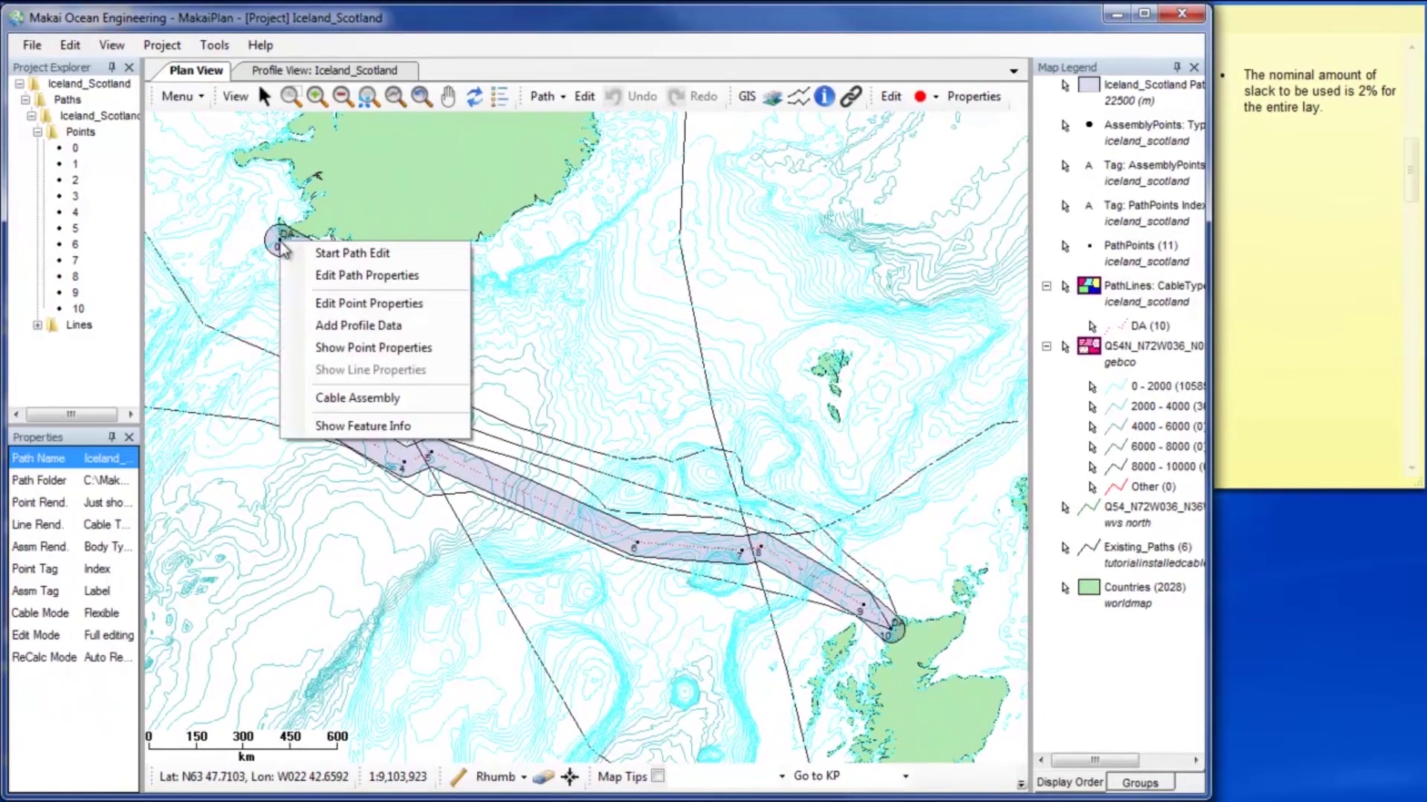
left_click(398, 306)
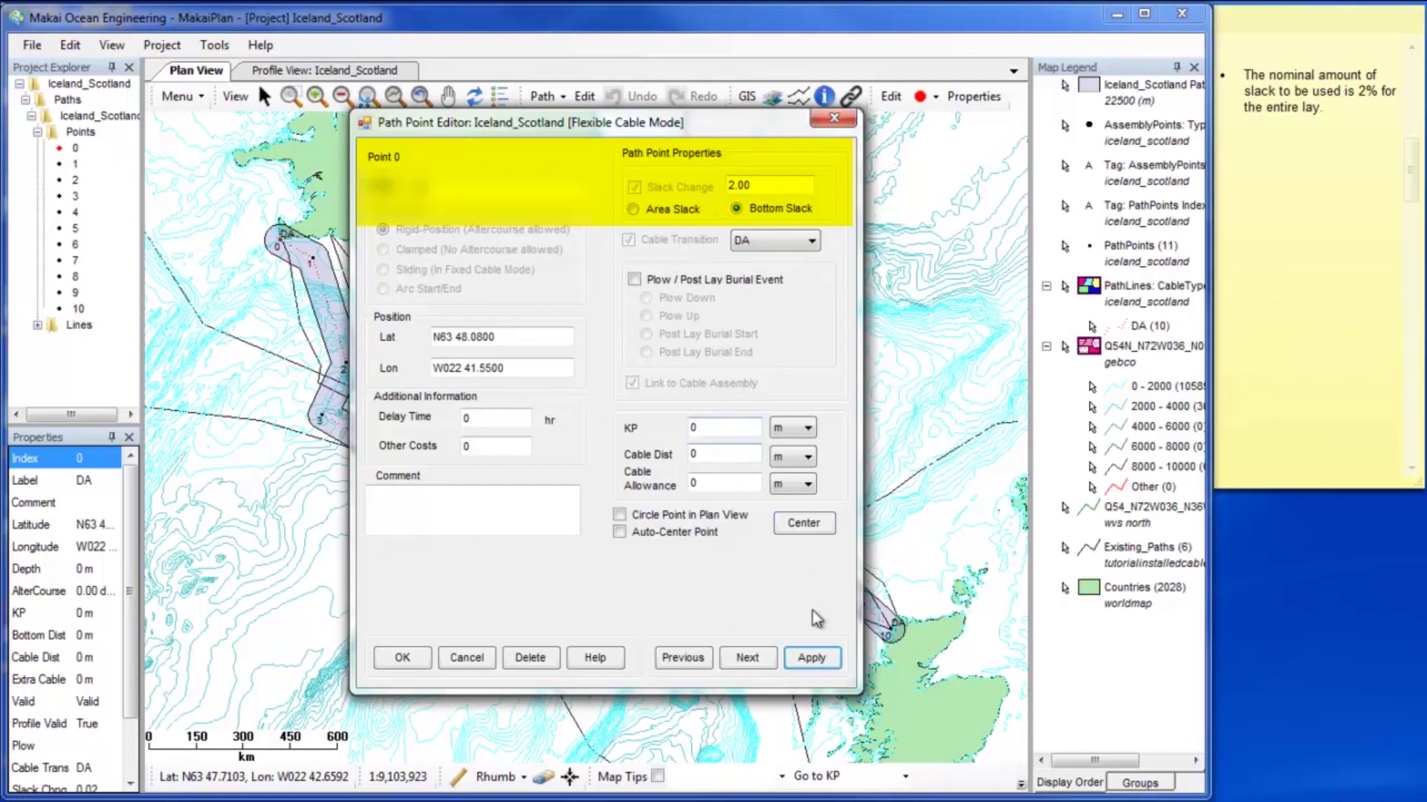
left_click(813, 659)
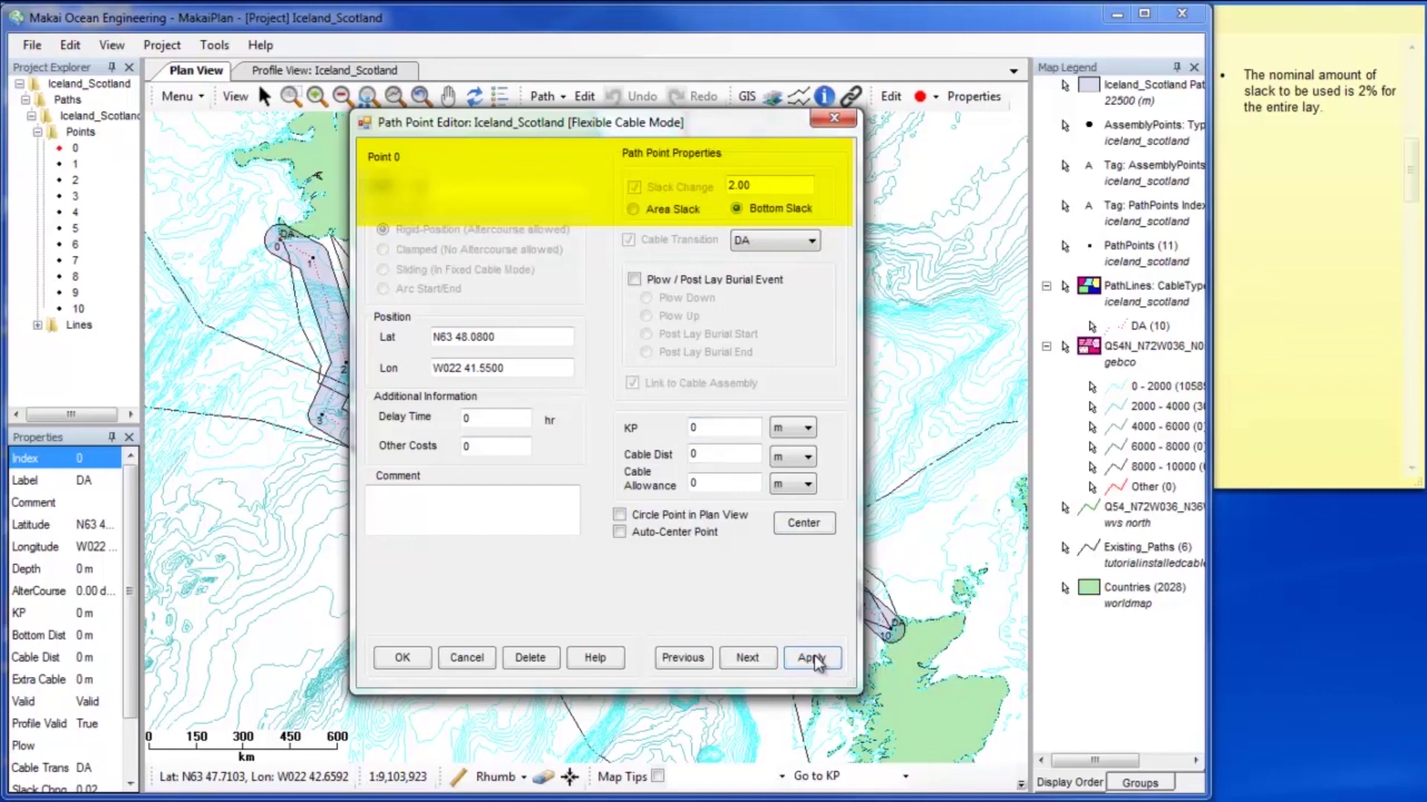